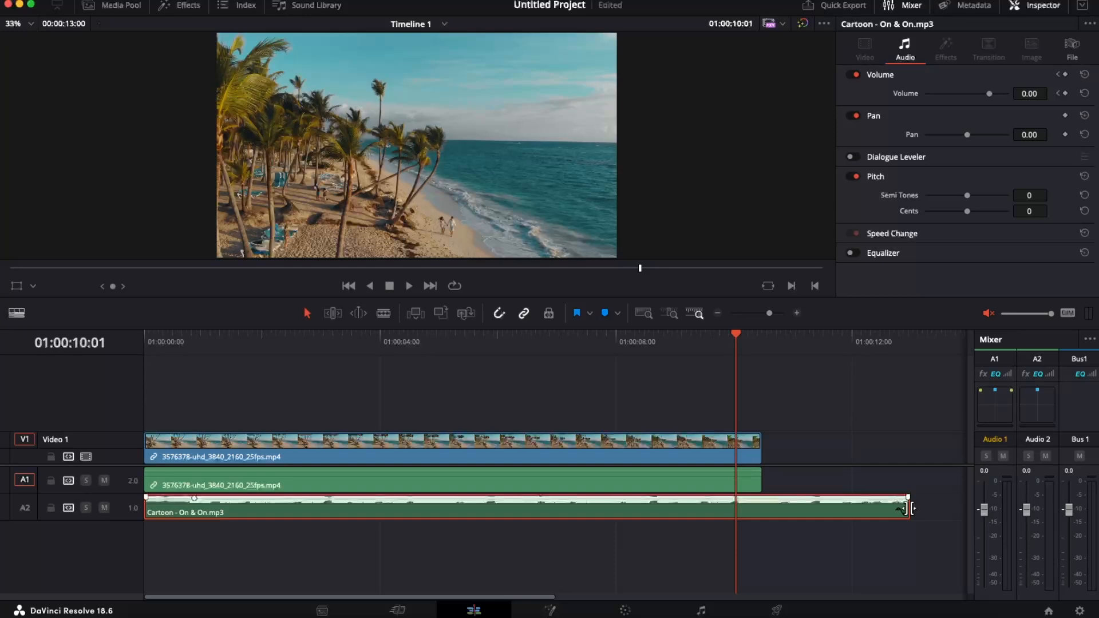
# - Trim the end of the Cartoon - On & On.mp3 clip to match the end of the video clip
pyautogui.moveTo(908, 509); pyautogui.dragTo(763, 514)
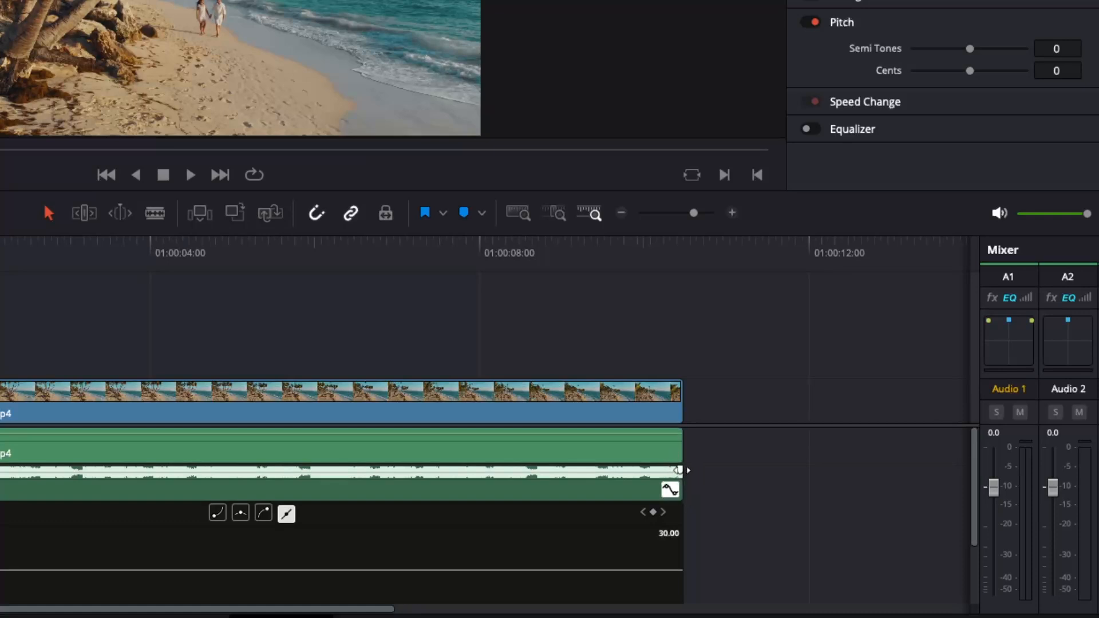
# - Try a fade-out at the end of the music clip, play it back, and mute the monitoring audio
pyautogui.moveTo(679, 470); pyautogui.dragTo(606, 523)
pyautogui.press('space')
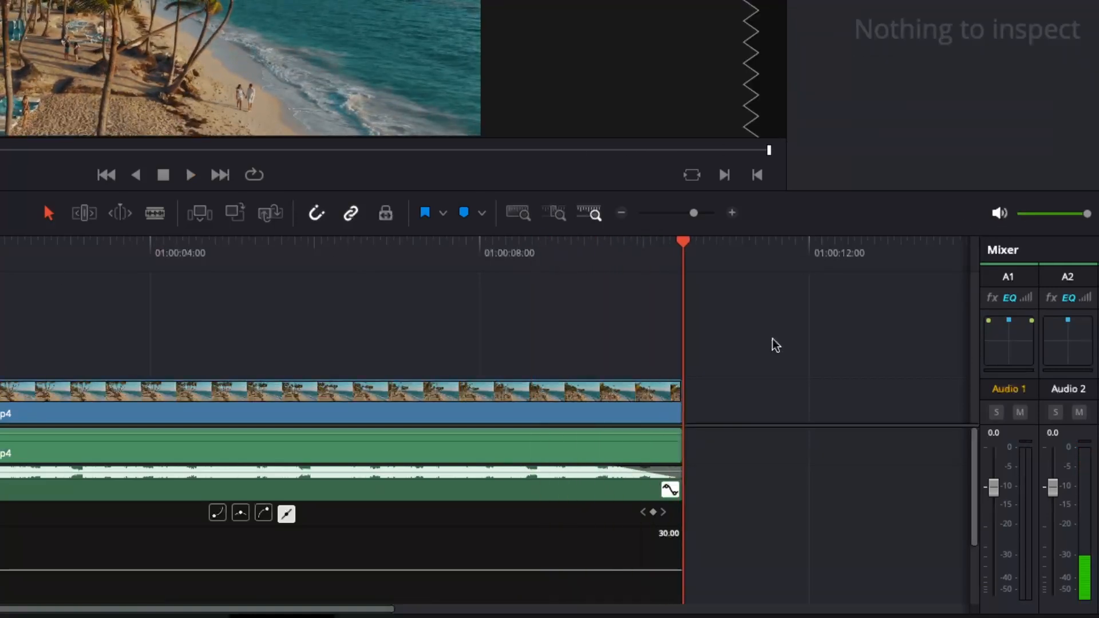
pyautogui.click(1000, 213)
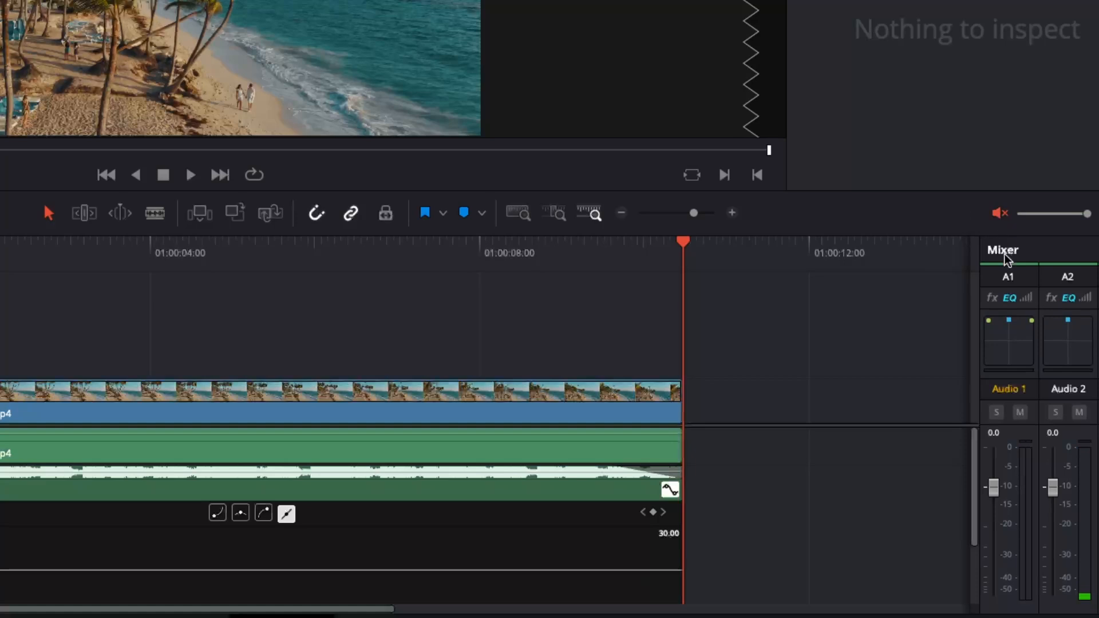
# - Duplicate the Cartoon - On & On.mp3 clip onto a new audio track directly below it
pyautogui.click(431, 493)
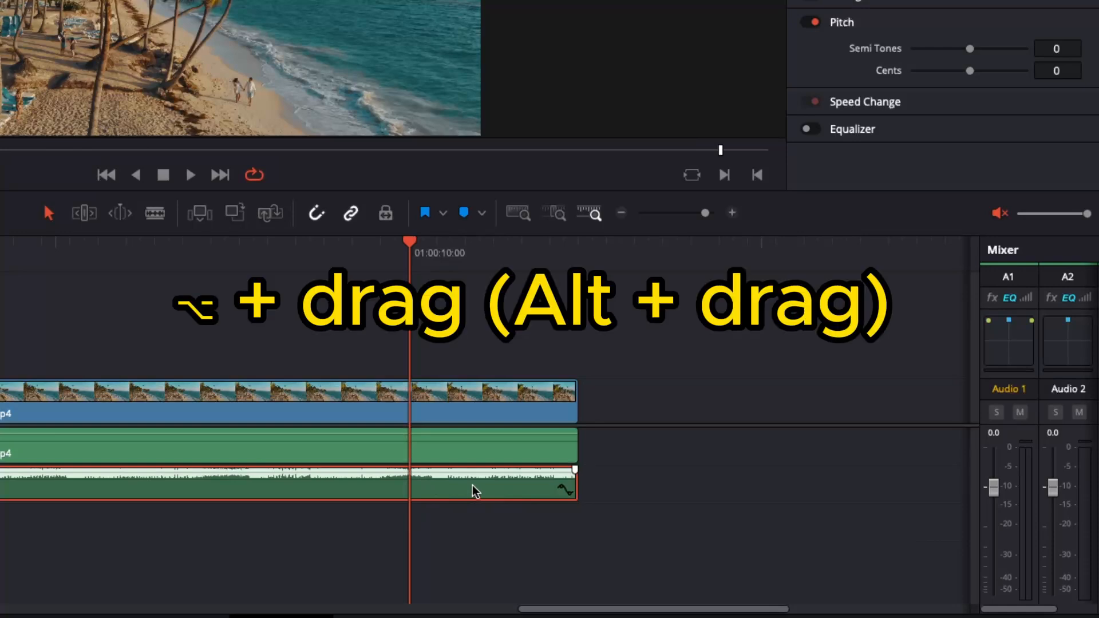
pyautogui.moveTo(473, 491); pyautogui.dragTo(468, 519)
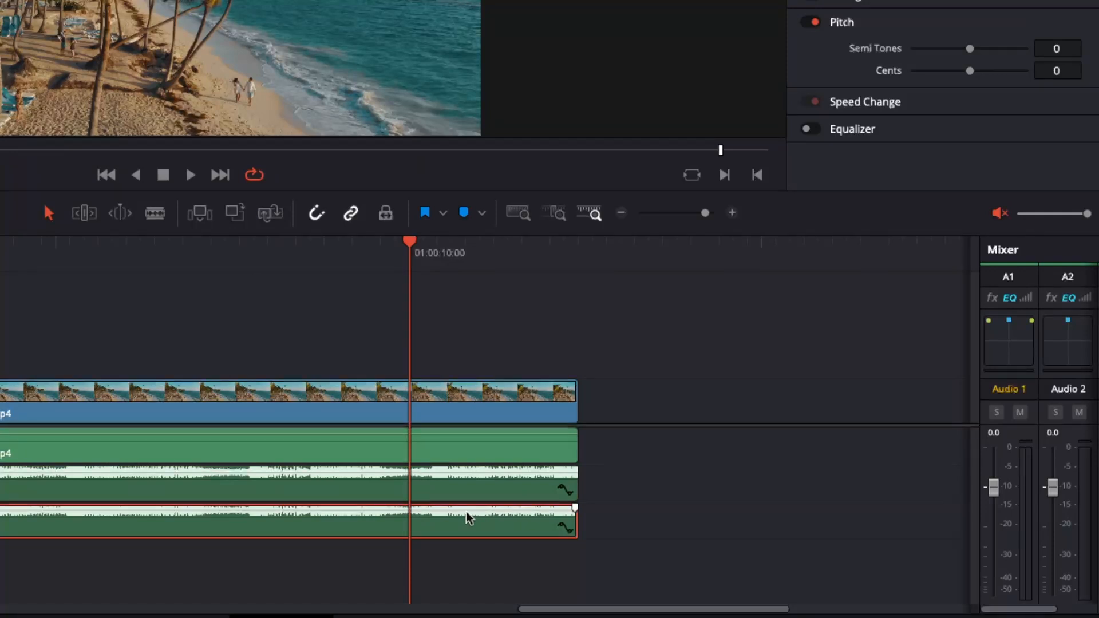
# - Split the duplicated music clip at 01:00:10:00 and delete the part before the cut
pyautogui.click(425, 313)
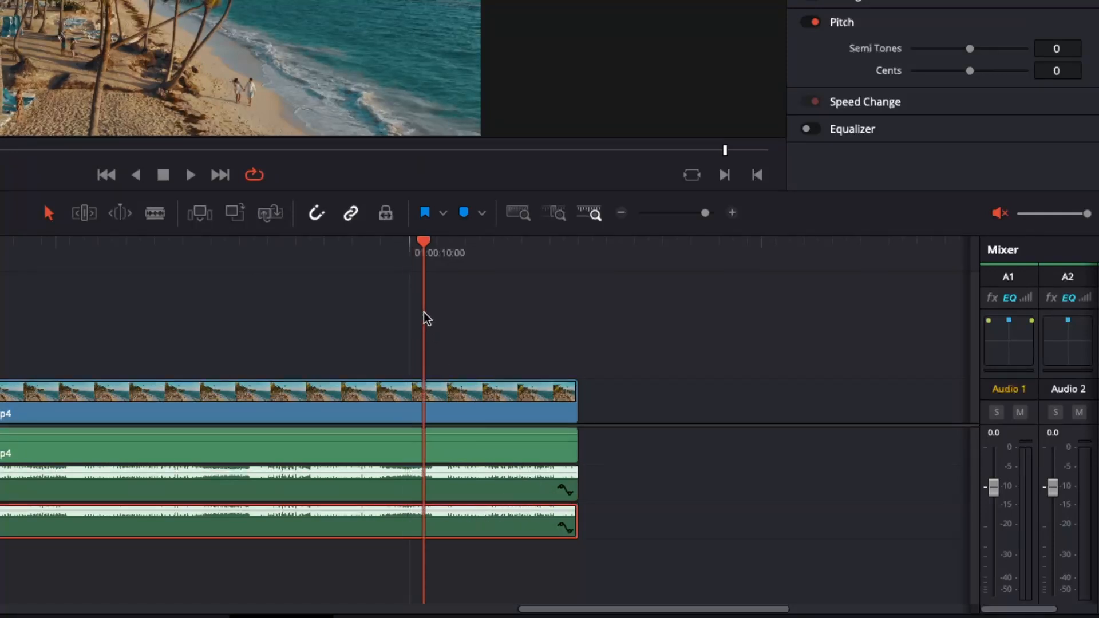
pyautogui.click(418, 315)
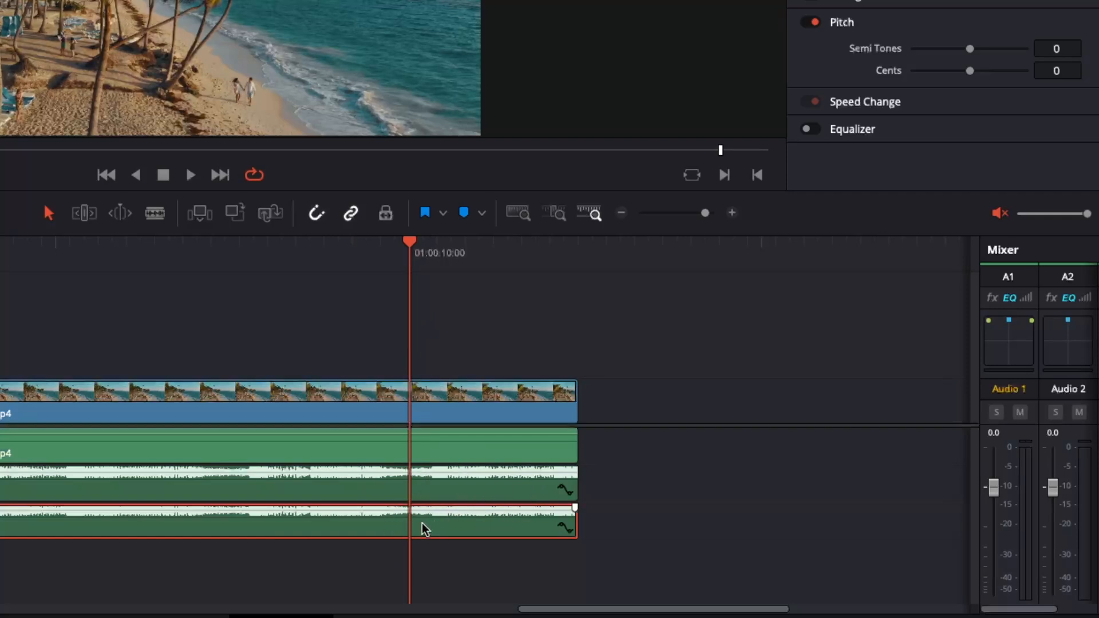
pyautogui.click(154, 213)
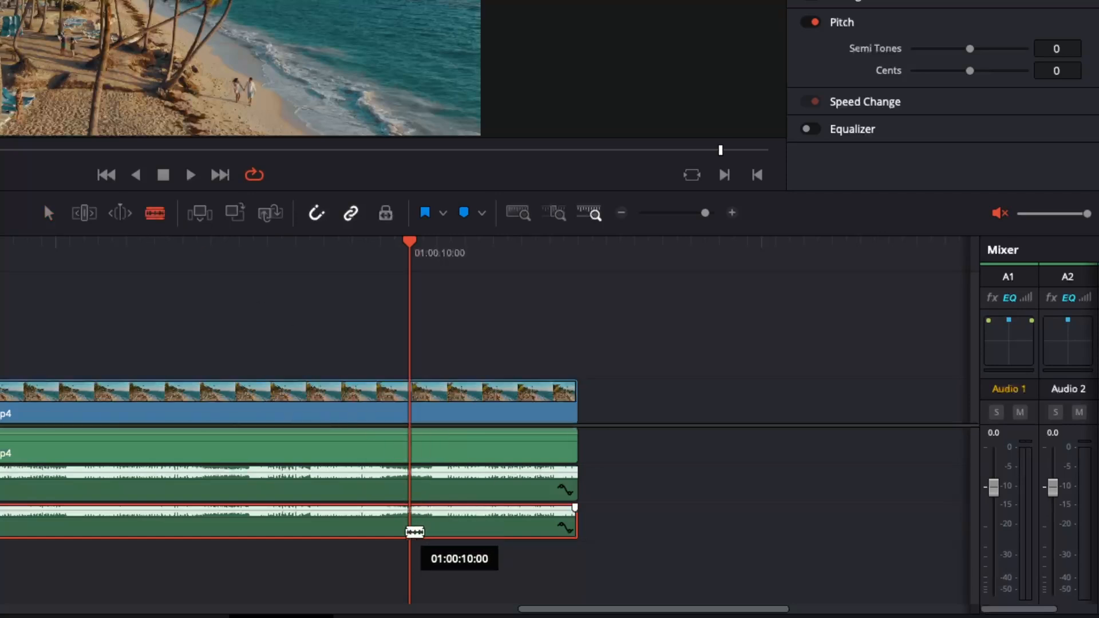
pyautogui.click(412, 532)
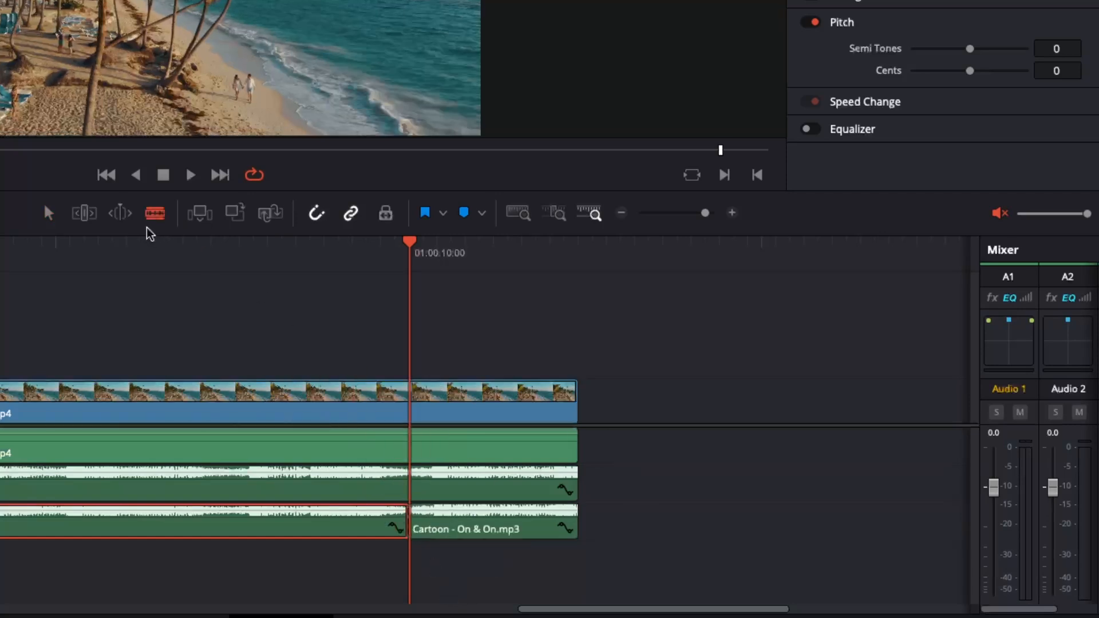
pyautogui.click(48, 213)
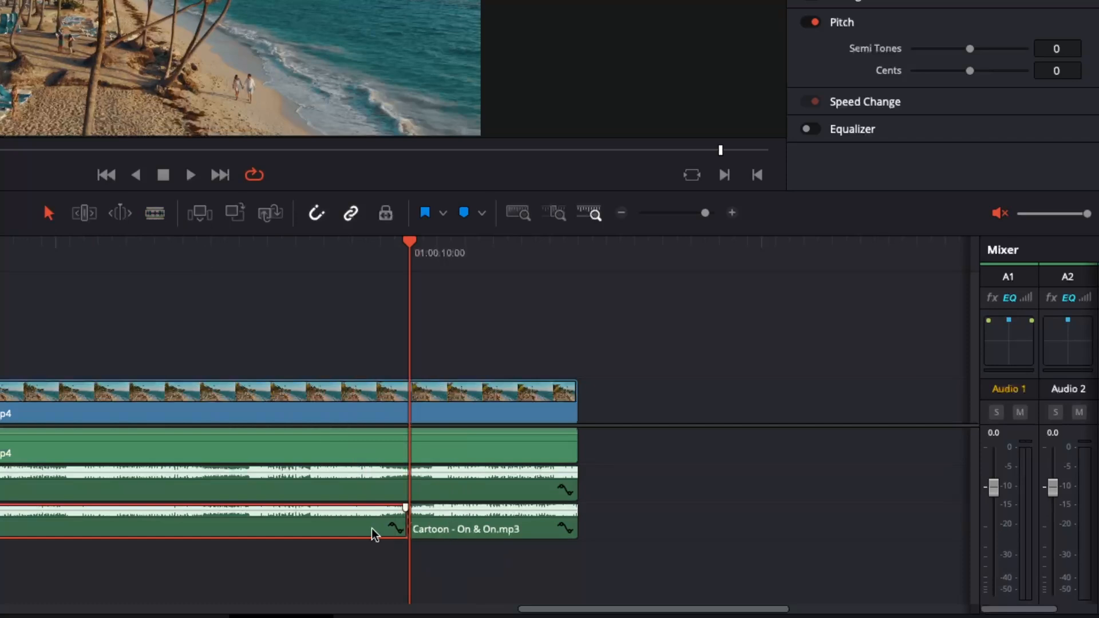
pyautogui.press('Delete')
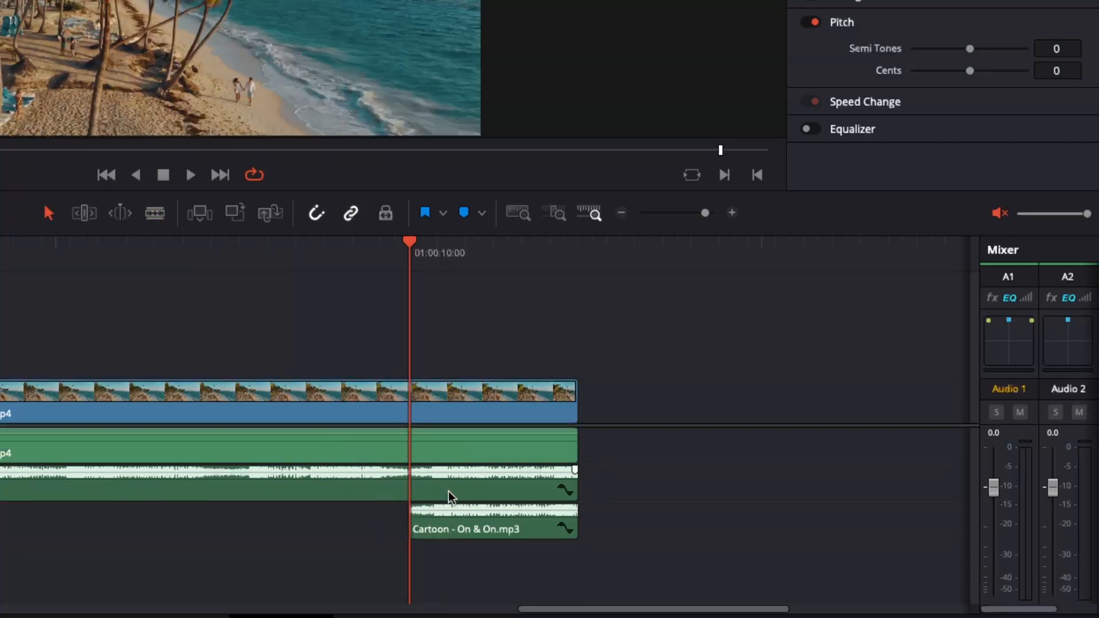
# - Convert the remaining piece of the duplicated music into a compound clip named Compound Clip 1
pyautogui.click(482, 515)
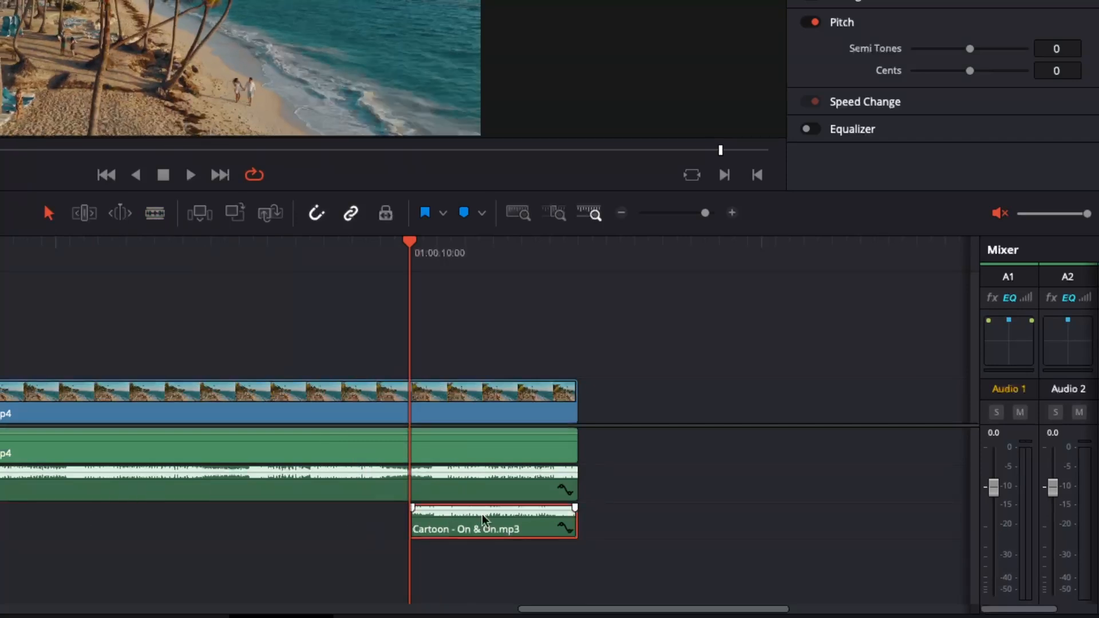
pyautogui.rightClick(520, 521)
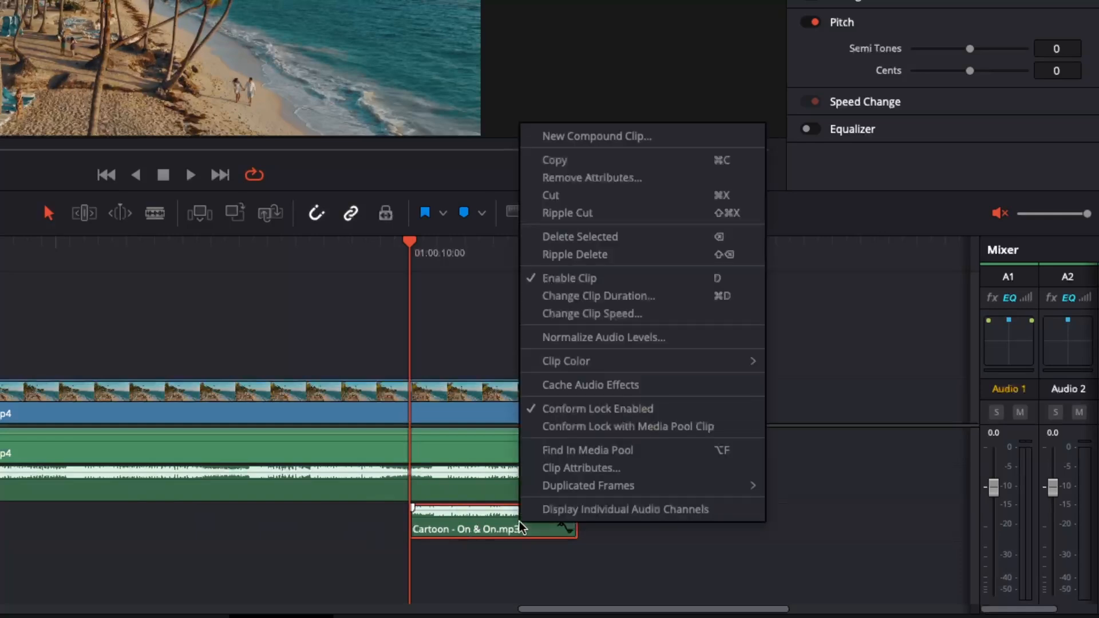
pyautogui.click(598, 136)
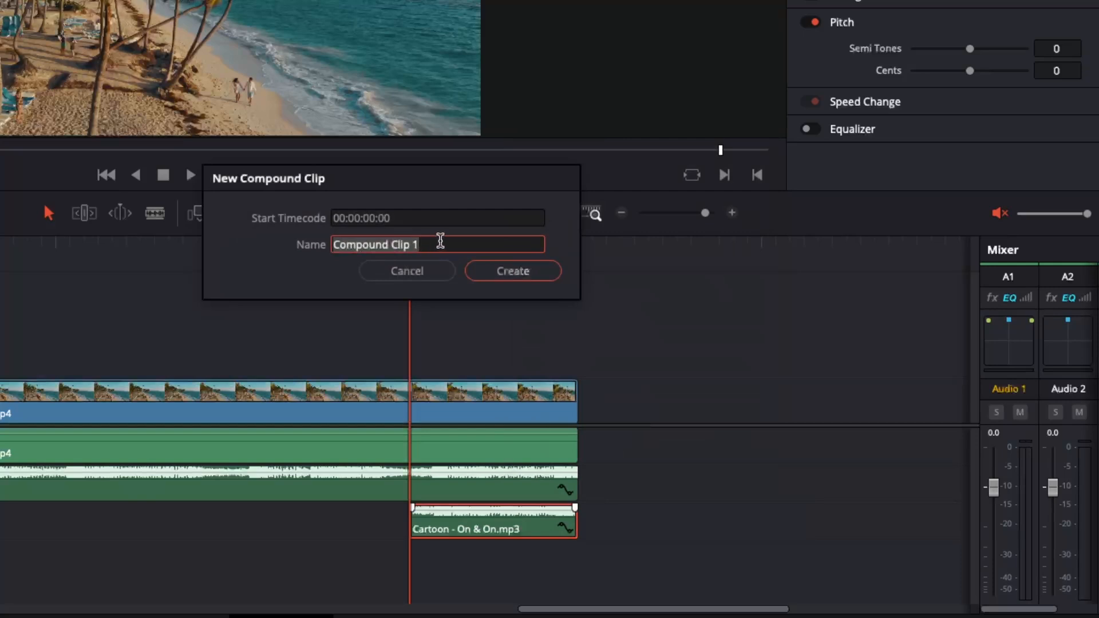
pyautogui.click(517, 272)
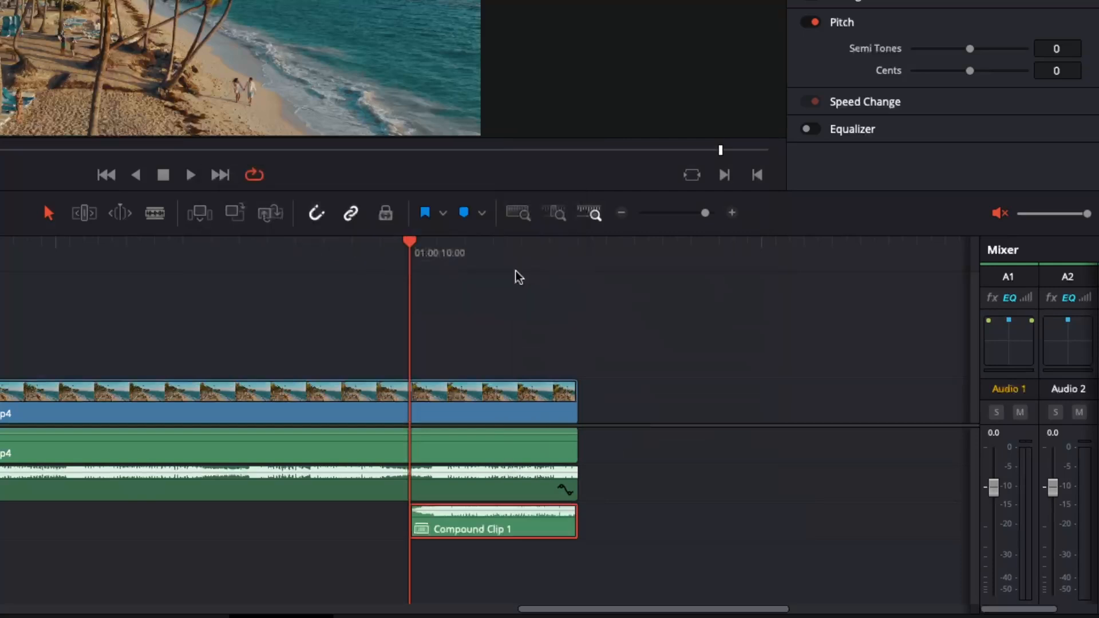
# - Open Compound Clip 1 in its own timeline for editing
pyautogui.click(516, 271)
pyautogui.press('End')
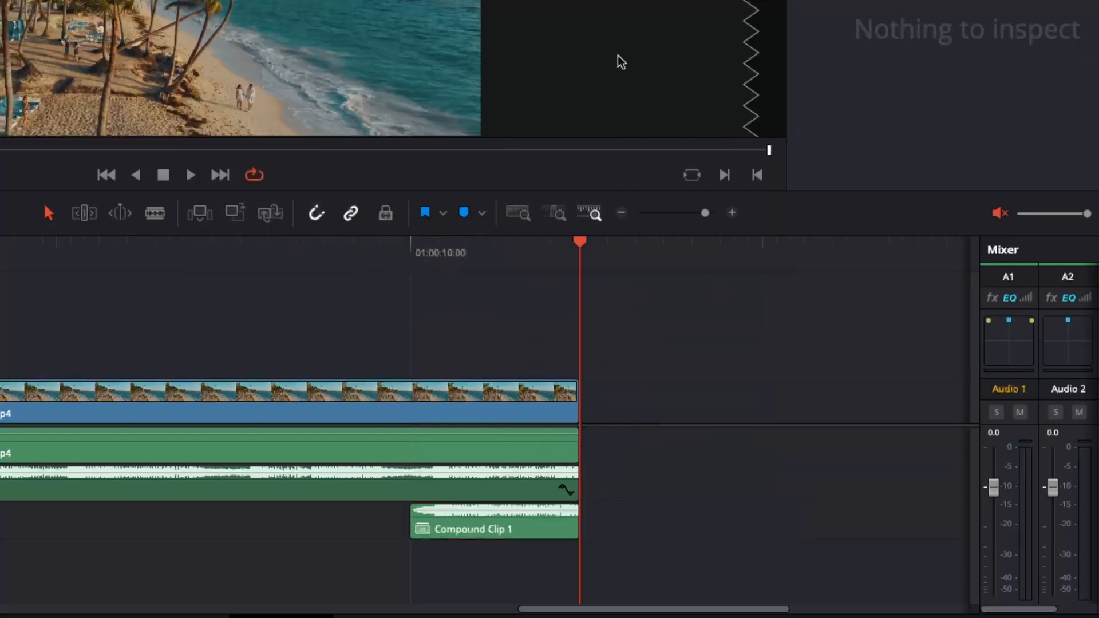
pyautogui.moveTo(581, 244); pyautogui.dragTo(482, 250)
pyautogui.click(525, 530)
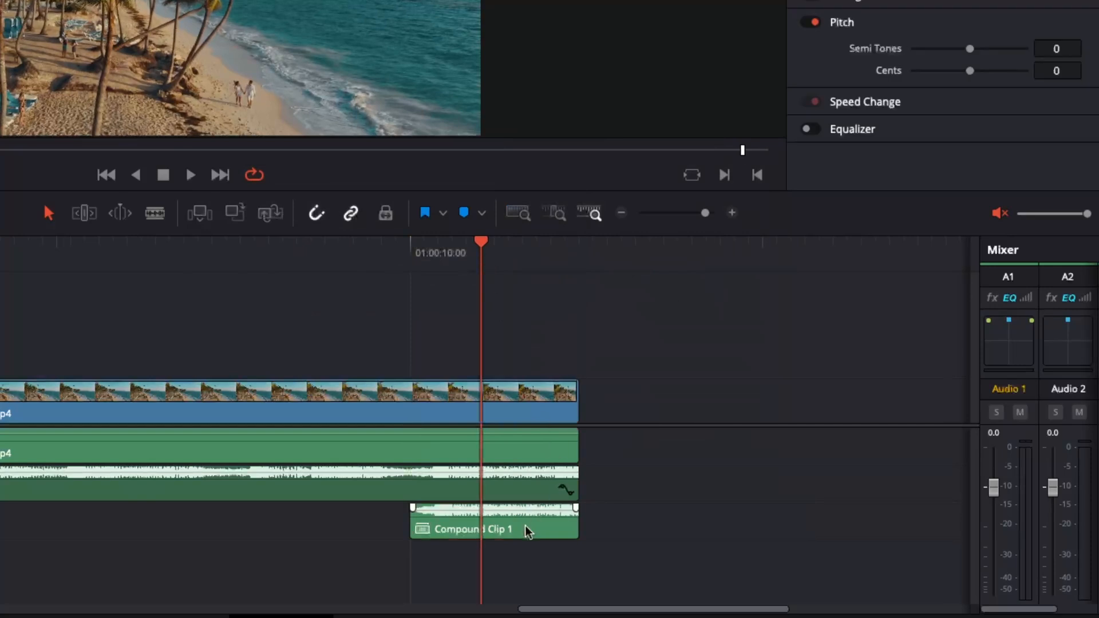
pyautogui.rightClick(526, 531)
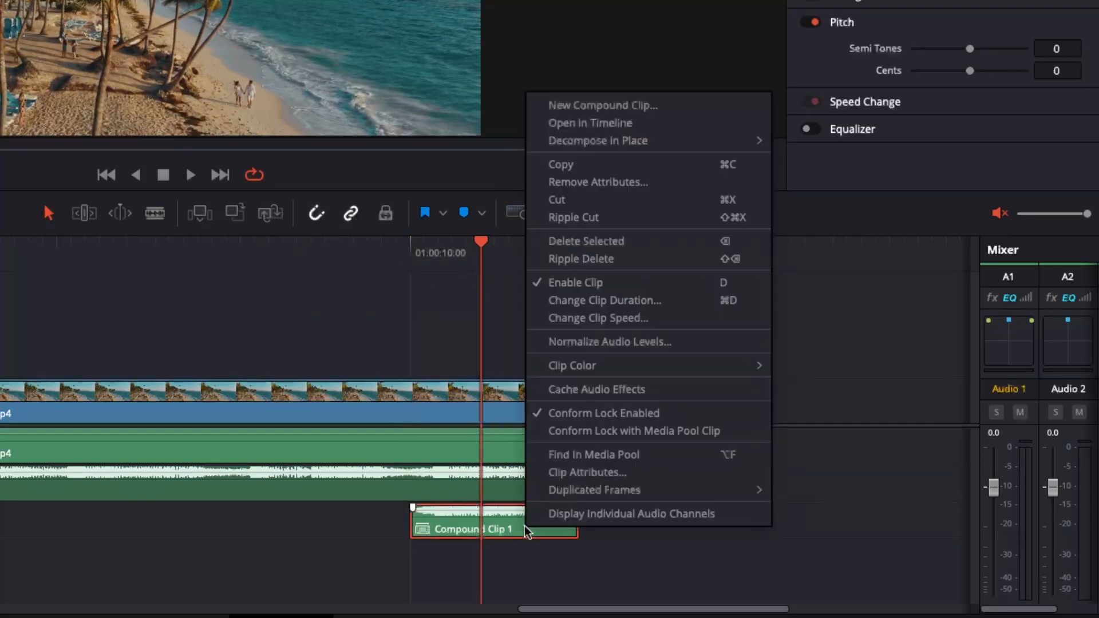
pyautogui.click(601, 123)
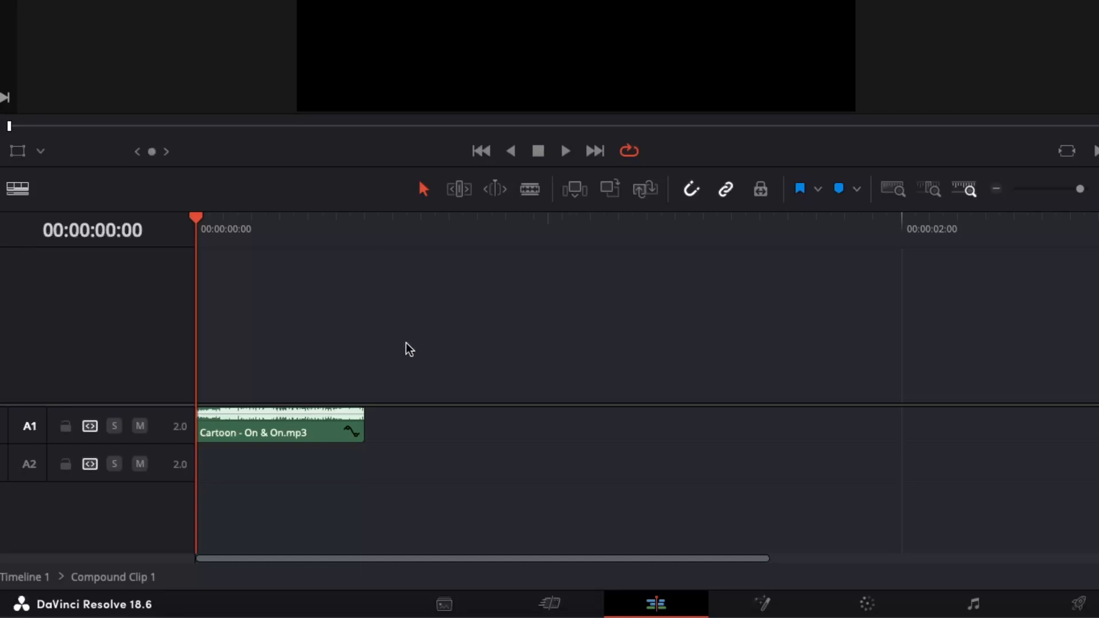
# - Duplicate the music piece onto track A2 inside the compound clip and extend the copy's end past 00:00:02:00
pyautogui.click(257, 433)
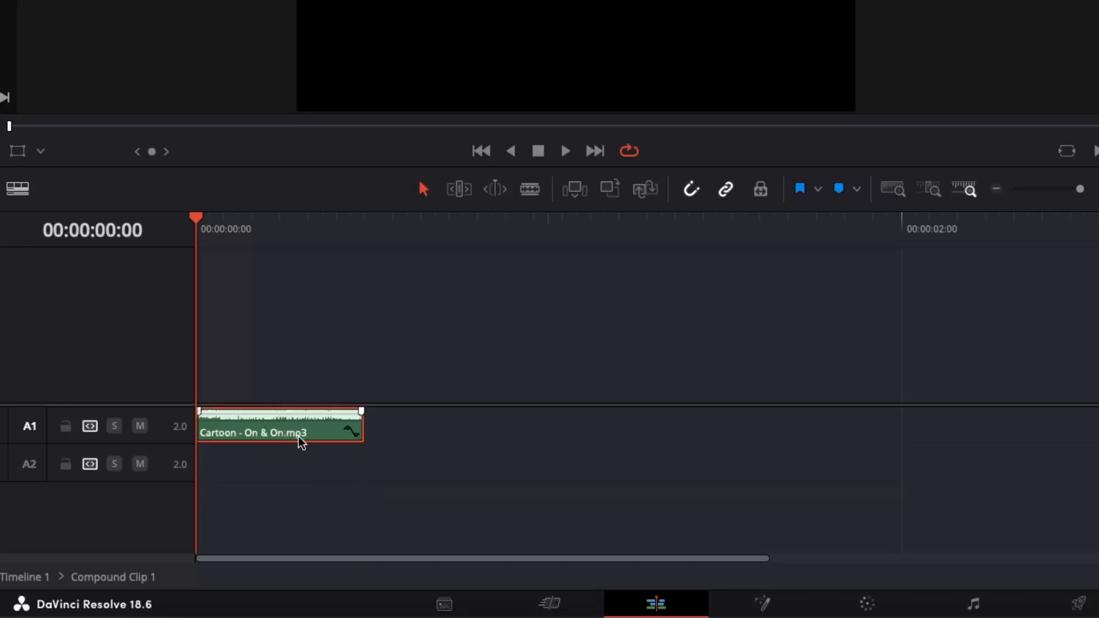
pyautogui.moveTo(298, 436); pyautogui.dragTo(298, 459)
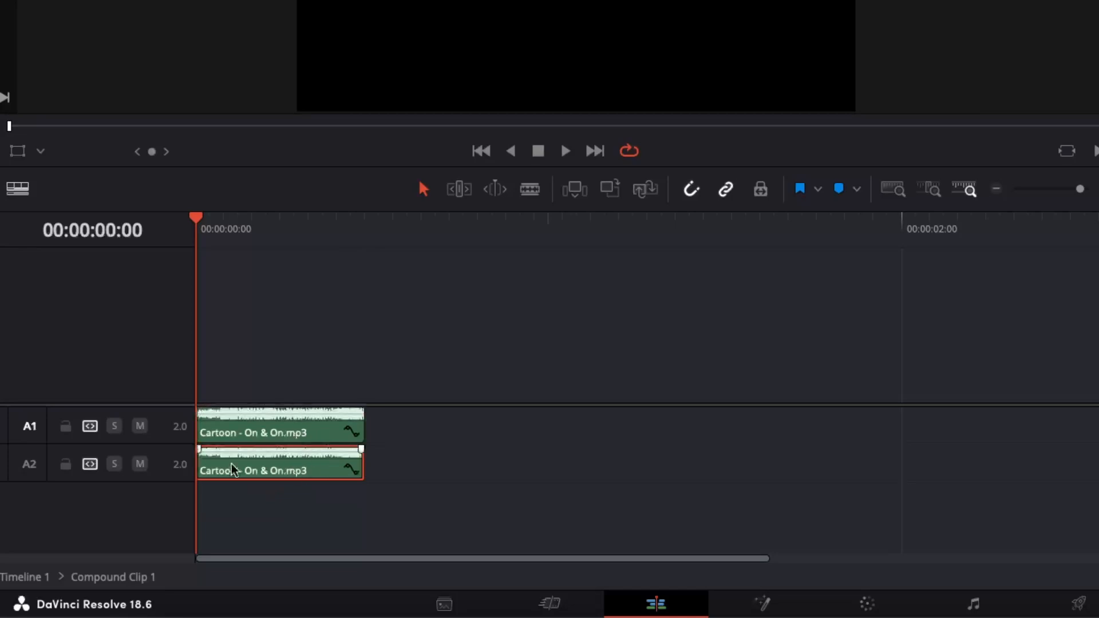
pyautogui.moveTo(365, 462); pyautogui.dragTo(1088, 463)
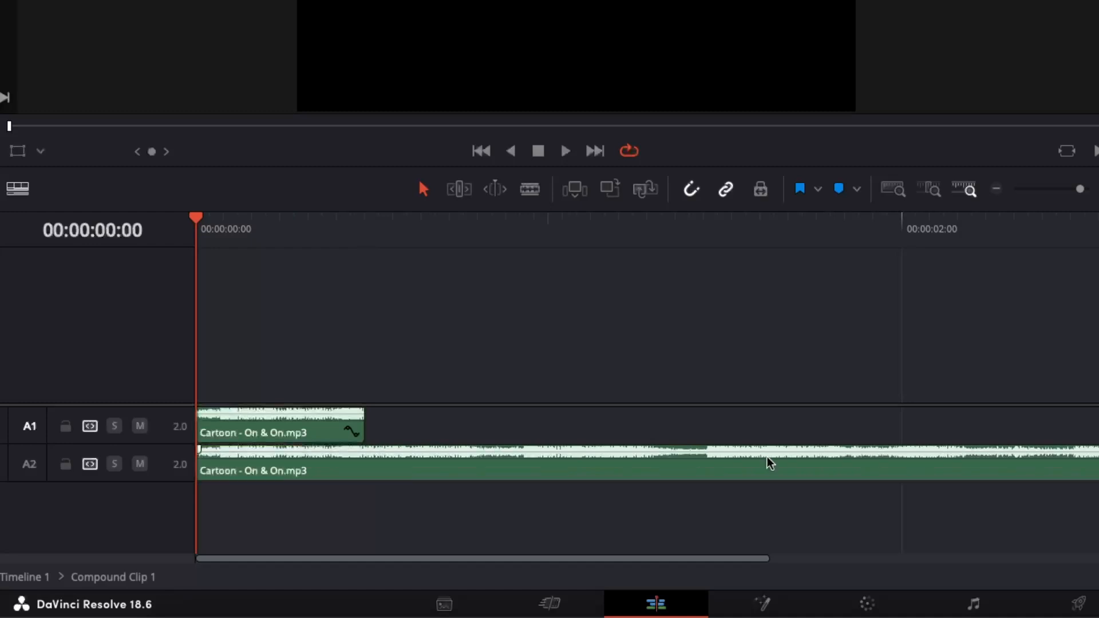
# - Mute track A2 inside the compound clip and return to Timeline 1
pyautogui.click(140, 464)
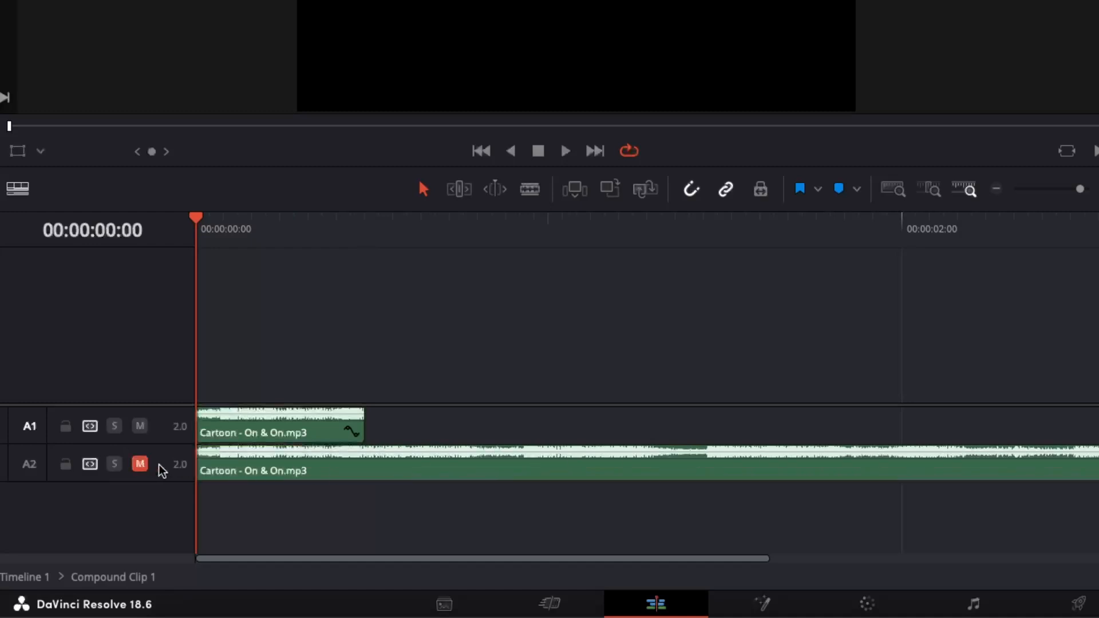
pyautogui.click(343, 469)
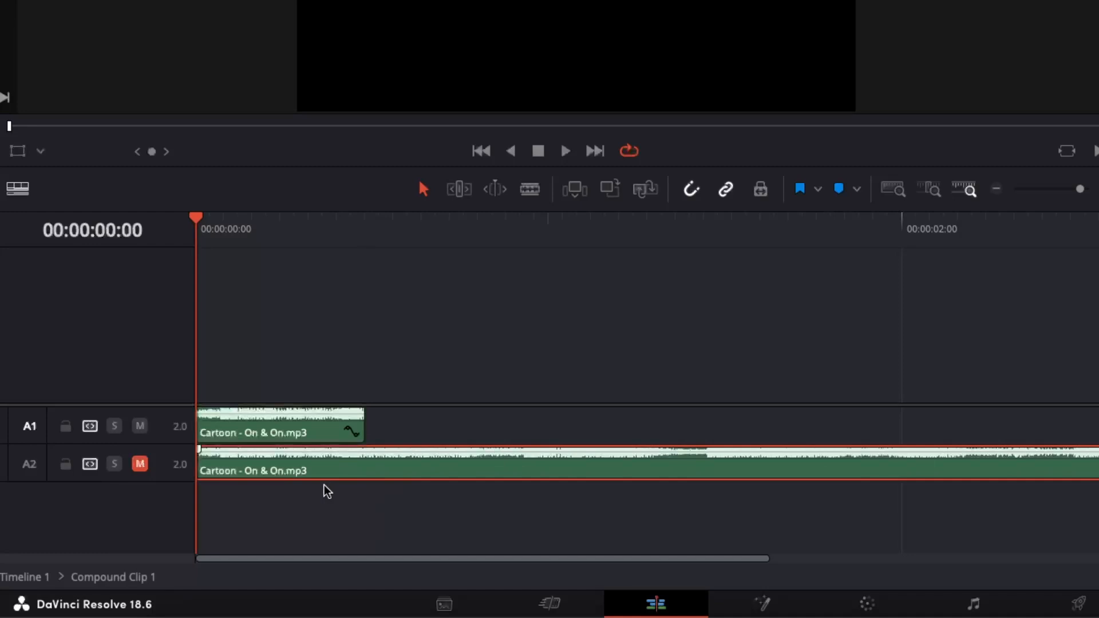
pyautogui.click(29, 578)
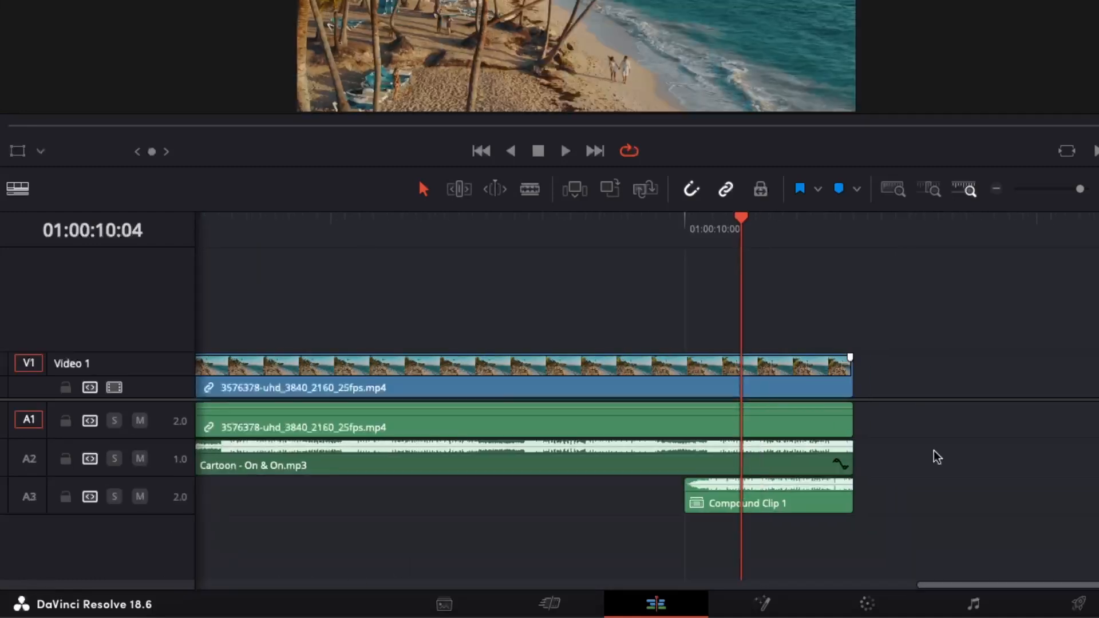
# - Extend the end of Compound Clip 1 on track A3 past the video's end, to about 01:00:12:05
pyautogui.press('End')
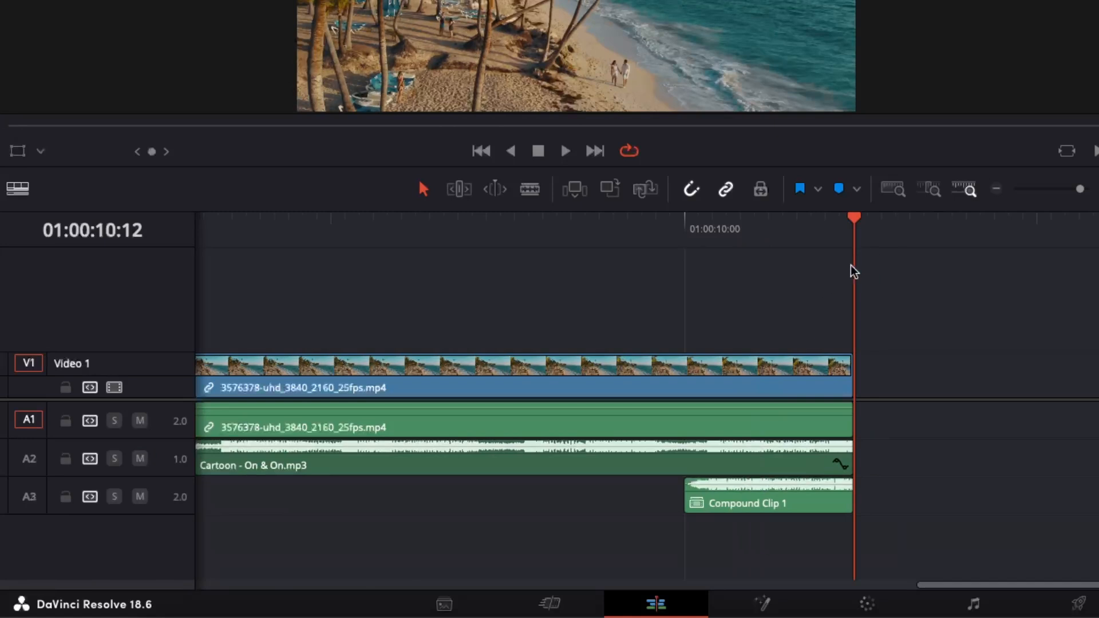
pyautogui.press('Left')
pyautogui.press('Left')
pyautogui.press('Left')
pyautogui.press('Left')
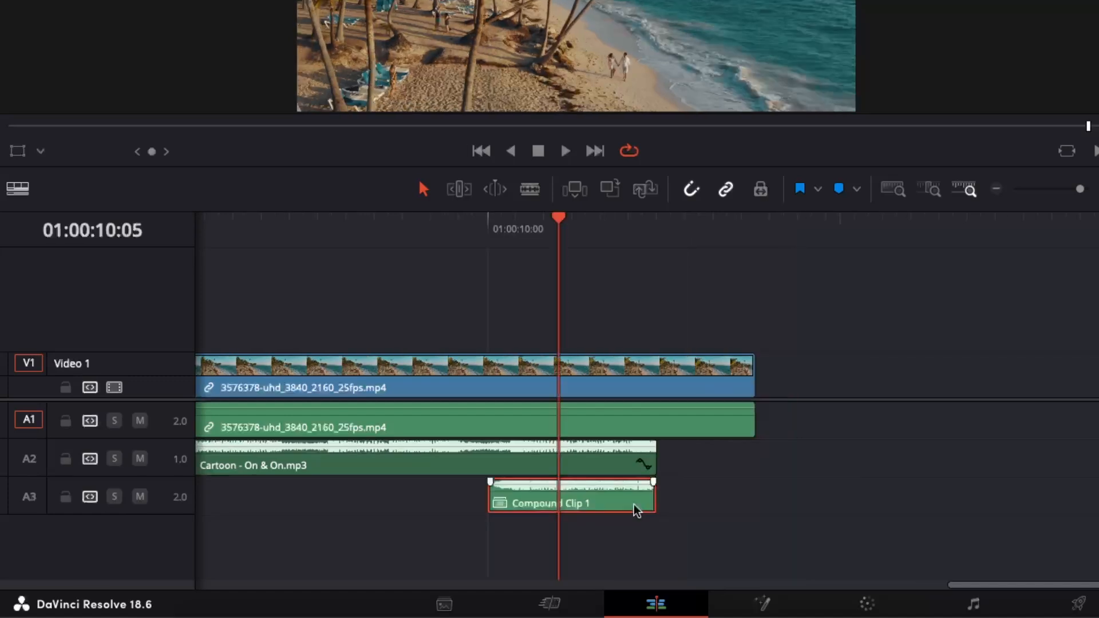
pyautogui.press('End')
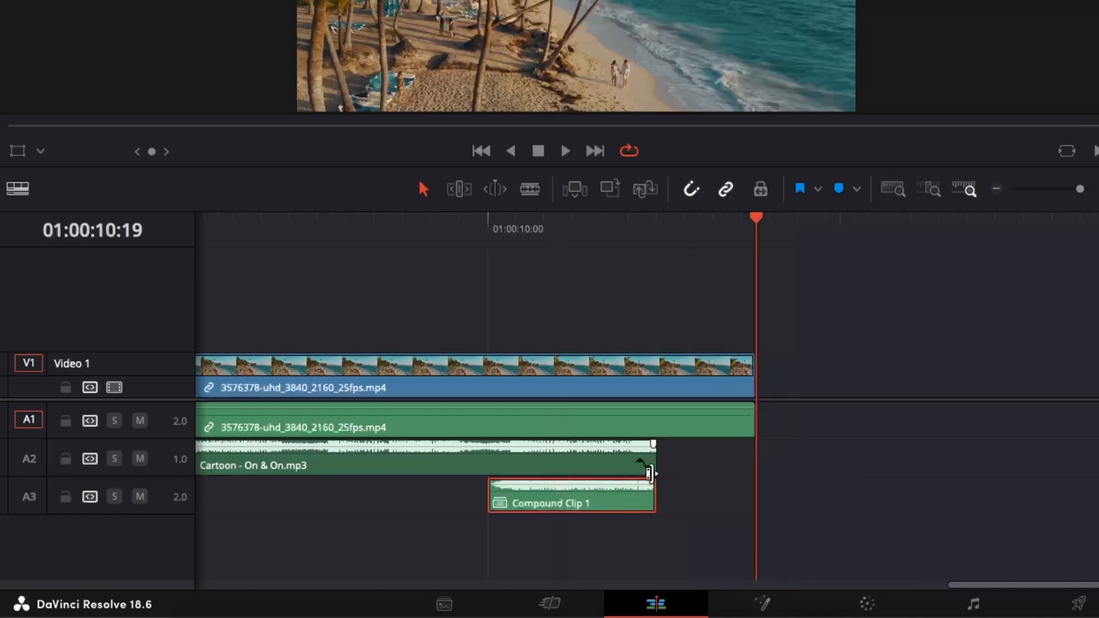
pyautogui.moveTo(657, 495); pyautogui.dragTo(1094, 496)
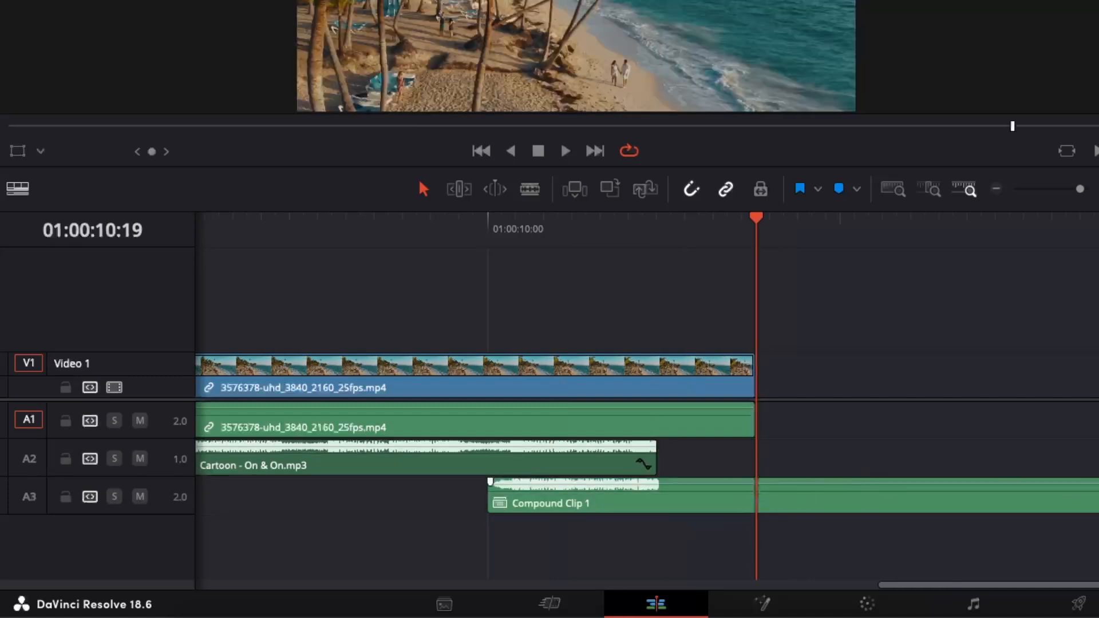
pyautogui.press('Up')
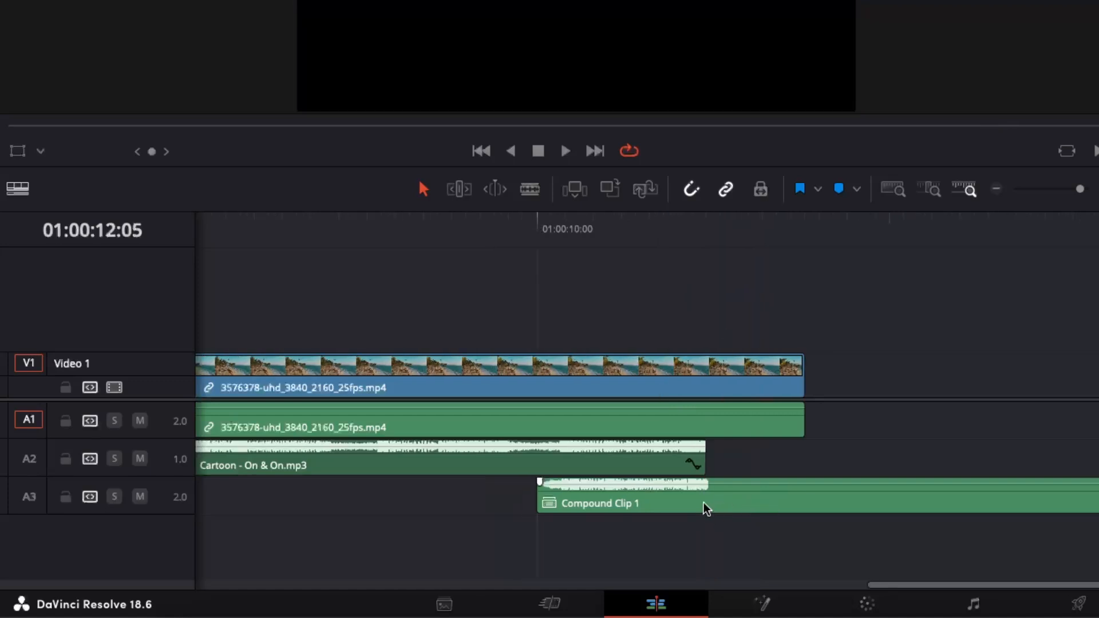
# - Apply the Reverb audio effect to Compound Clip 1 on track A3
pyautogui.click(623, 229)
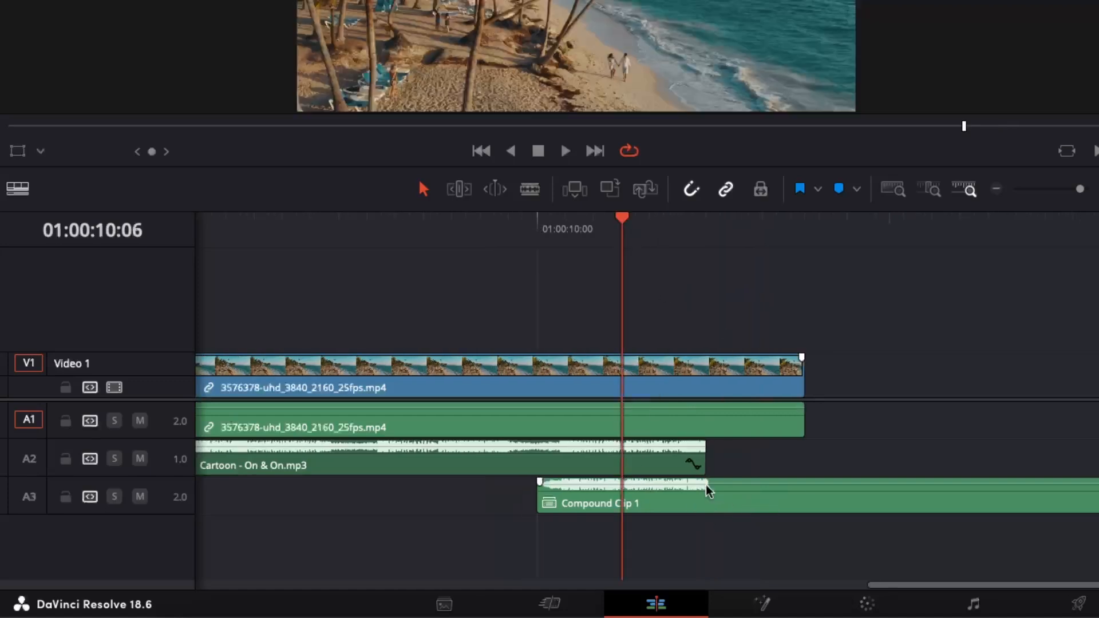
pyautogui.click(740, 491)
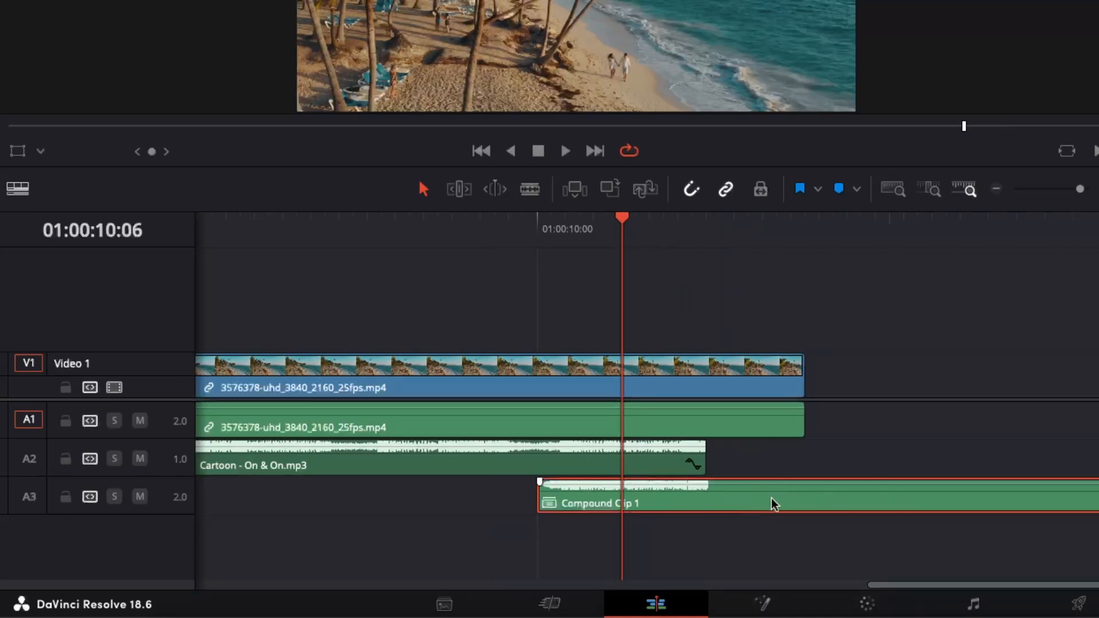
pyautogui.press('super+6')
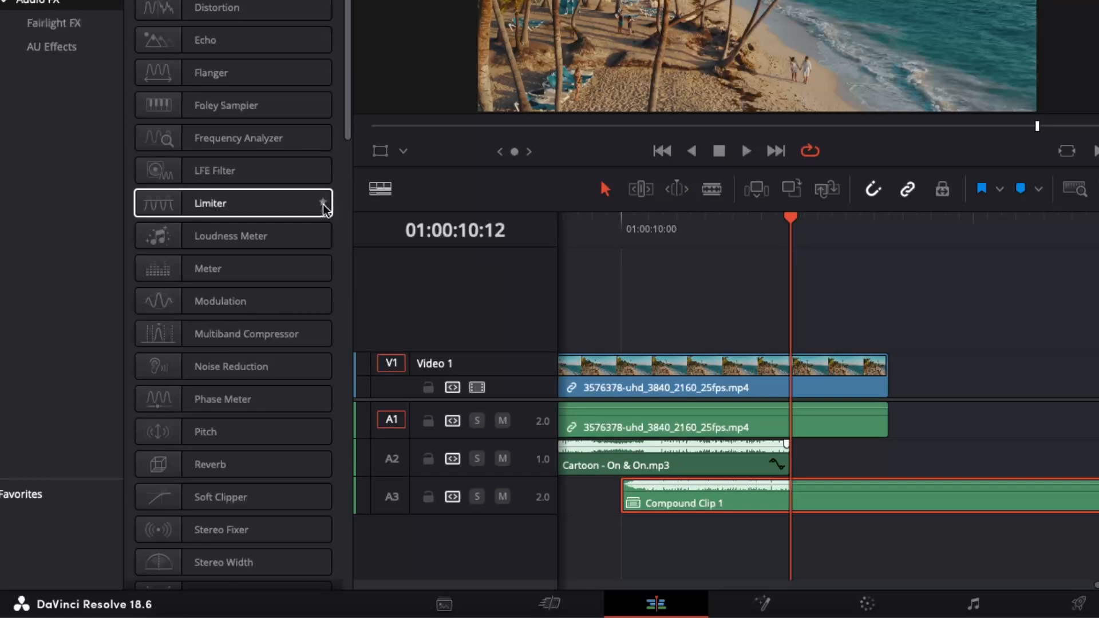
pyautogui.click(243, 469)
pyautogui.moveTo(243, 468); pyautogui.dragTo(739, 499)
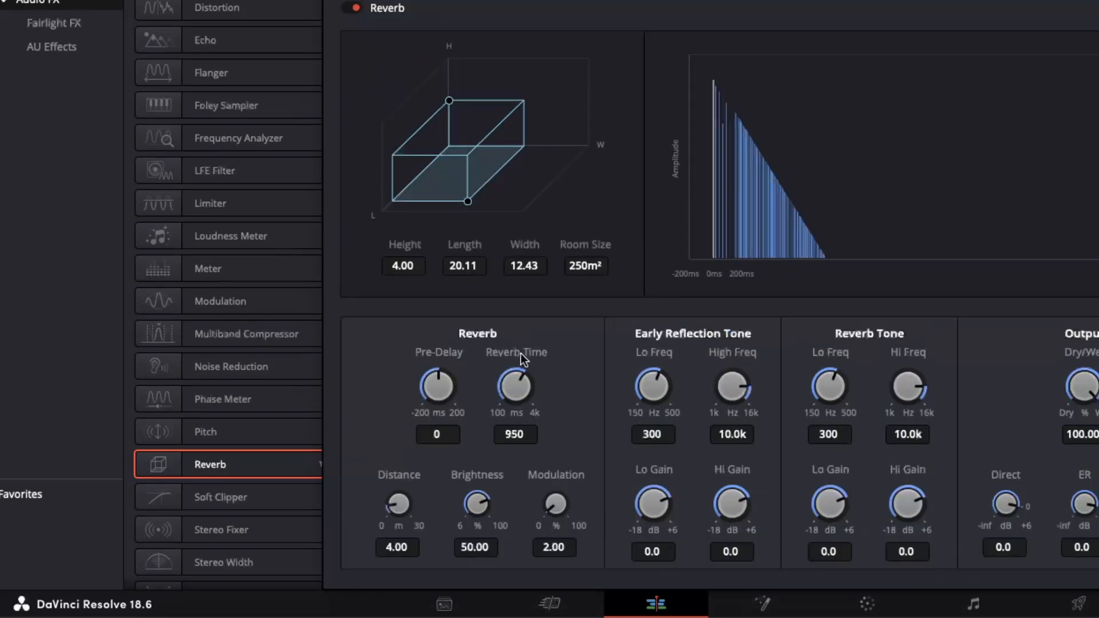
# - Set the reverb time to 3442 ms, shrink the room to length 8.89 and width 7.96, and close the effect settings
pyautogui.moveTo(523, 381); pyautogui.dragTo(634, 368)
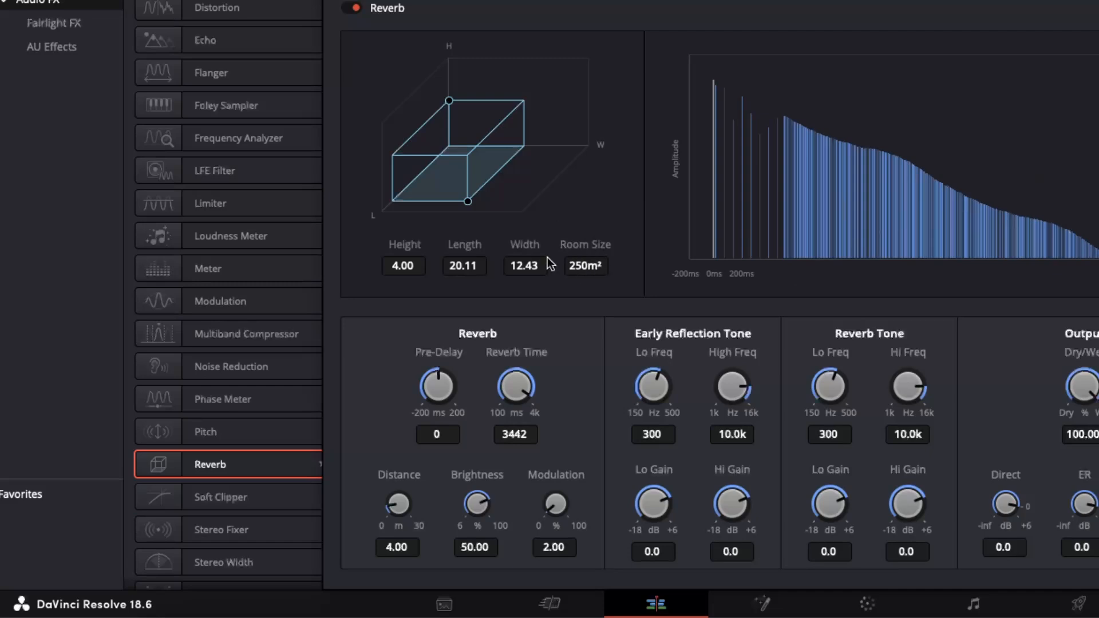
pyautogui.moveTo(468, 203); pyautogui.dragTo(466, 182)
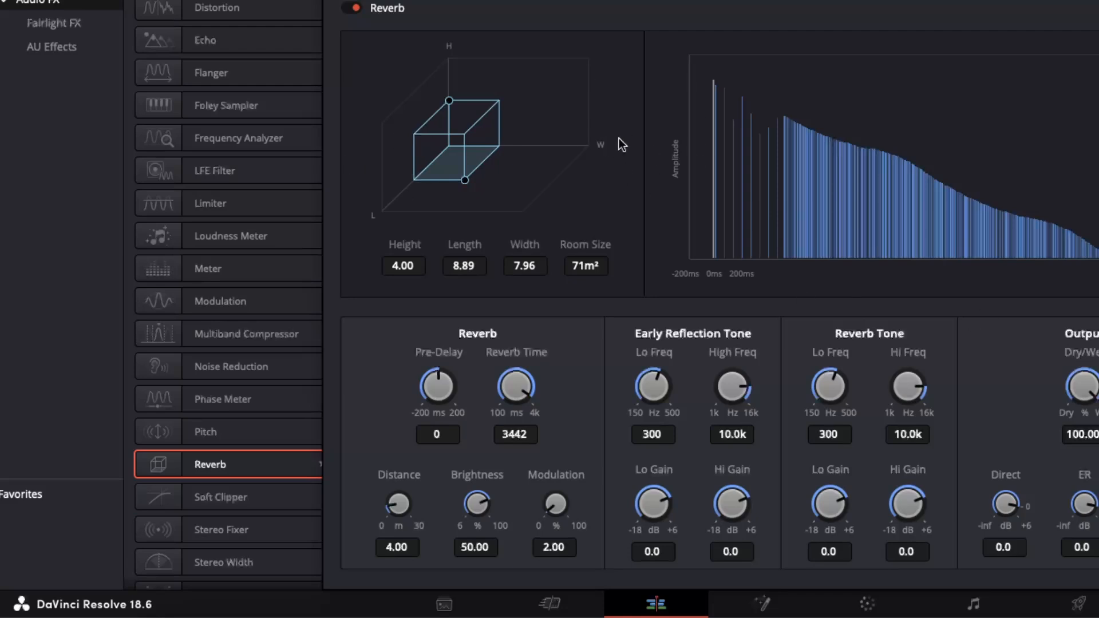
pyautogui.click(337, 2)
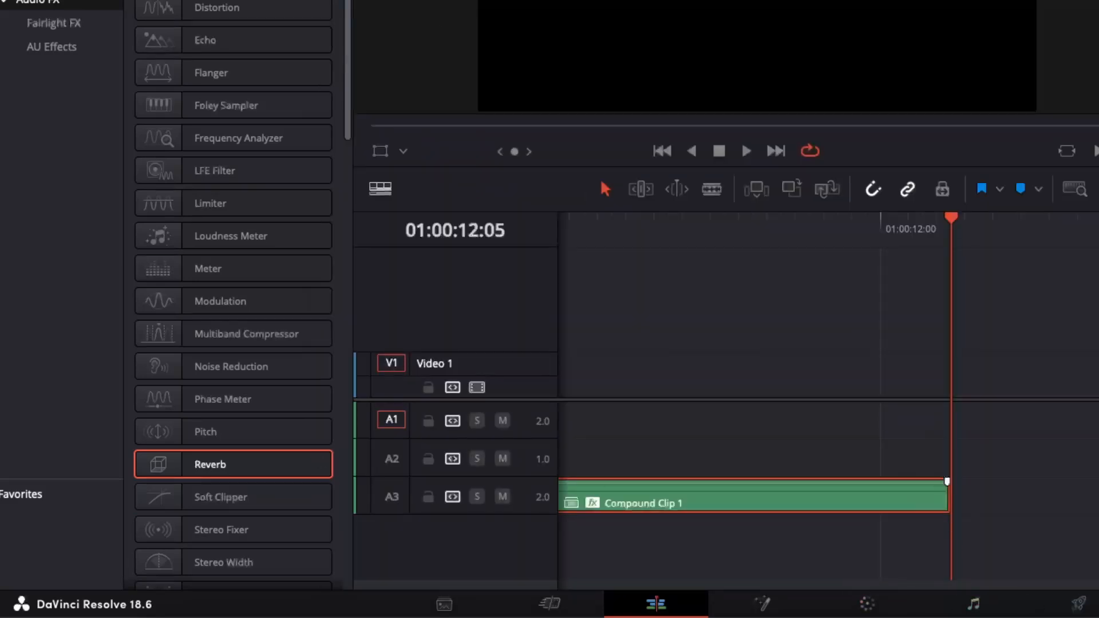
# - Play the end of the music from about 01:00:10:06 to check the reverb tail
pyautogui.hscroll(-10, 829, 412)
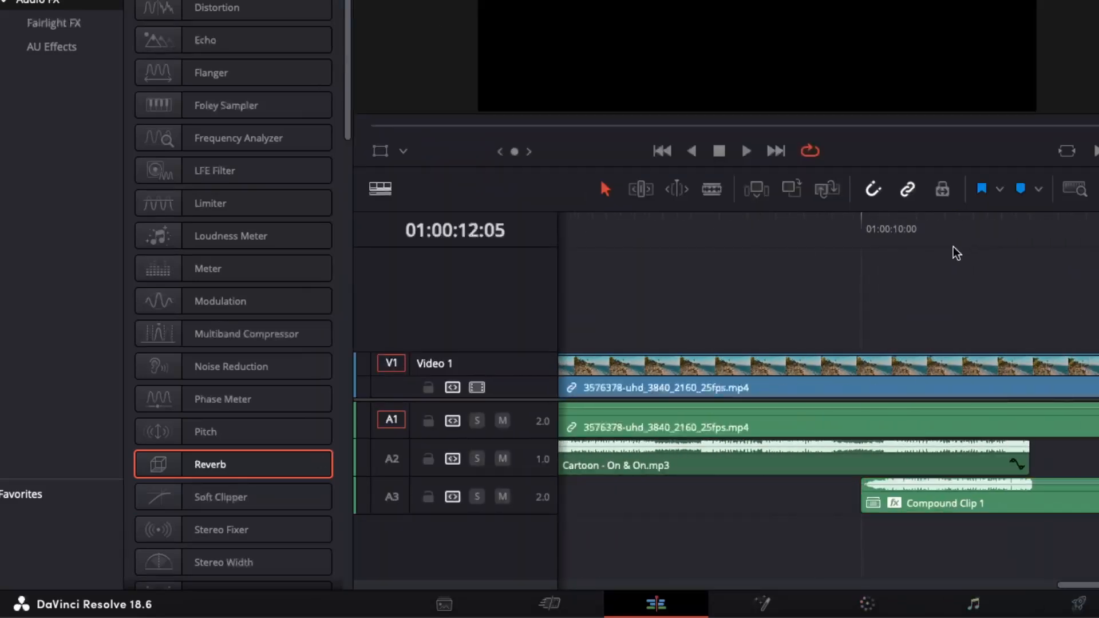
pyautogui.click(950, 230)
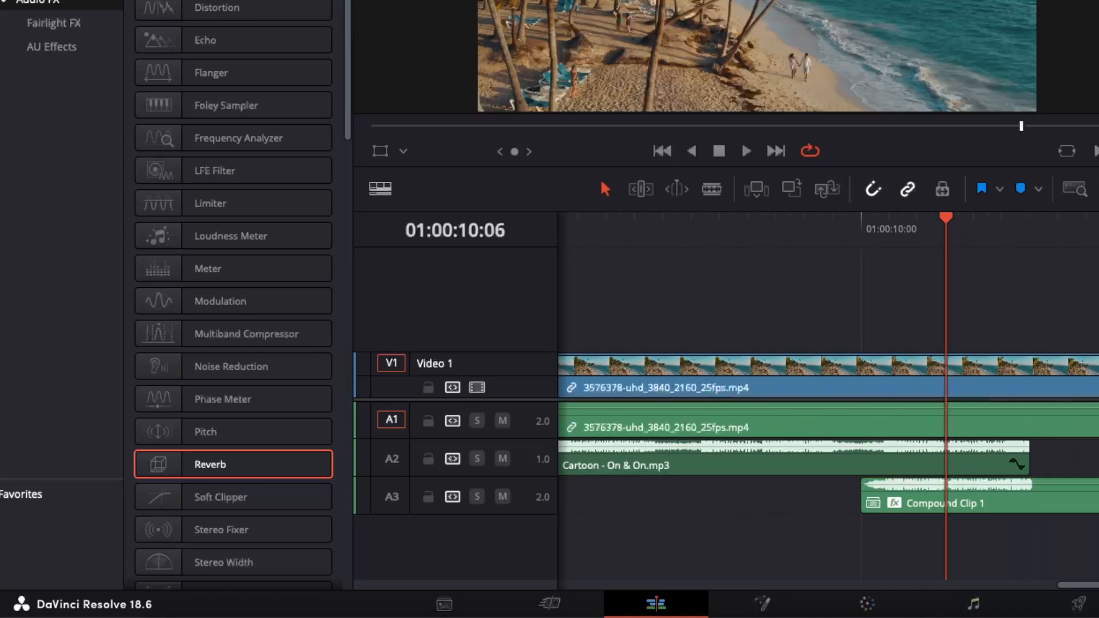
pyautogui.press('space')
pyautogui.press('space')
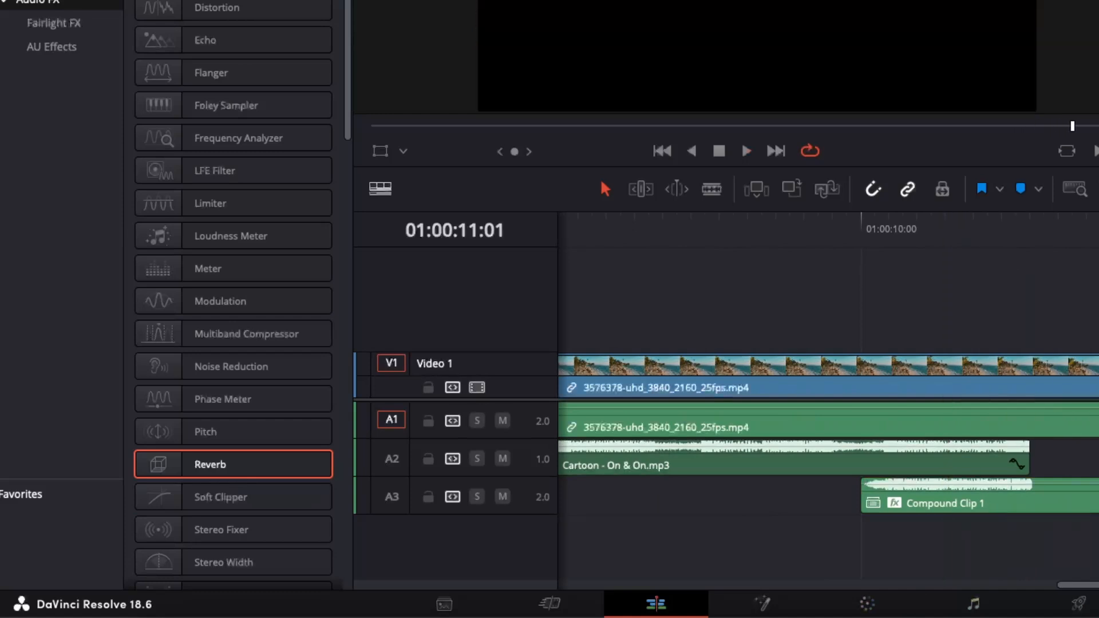
pyautogui.moveTo(1098, 229); pyautogui.dragTo(848, 231)
pyautogui.press('space')
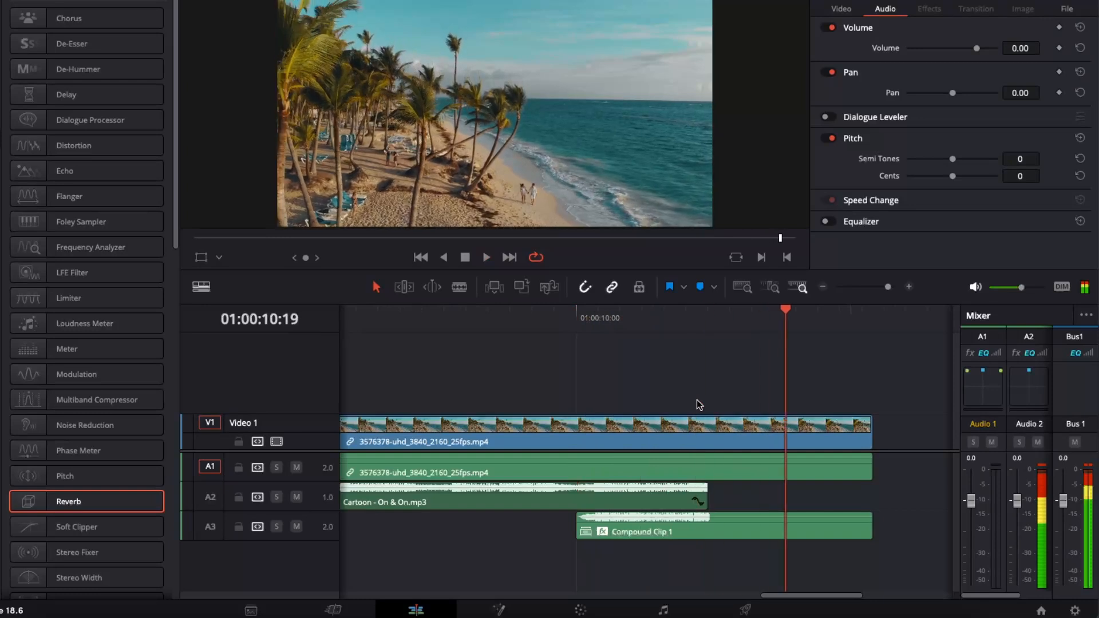
# - Enlarge the viewer area and reopen the Reverb effect settings of Compound Clip 1 on track A3
pyautogui.click(728, 529)
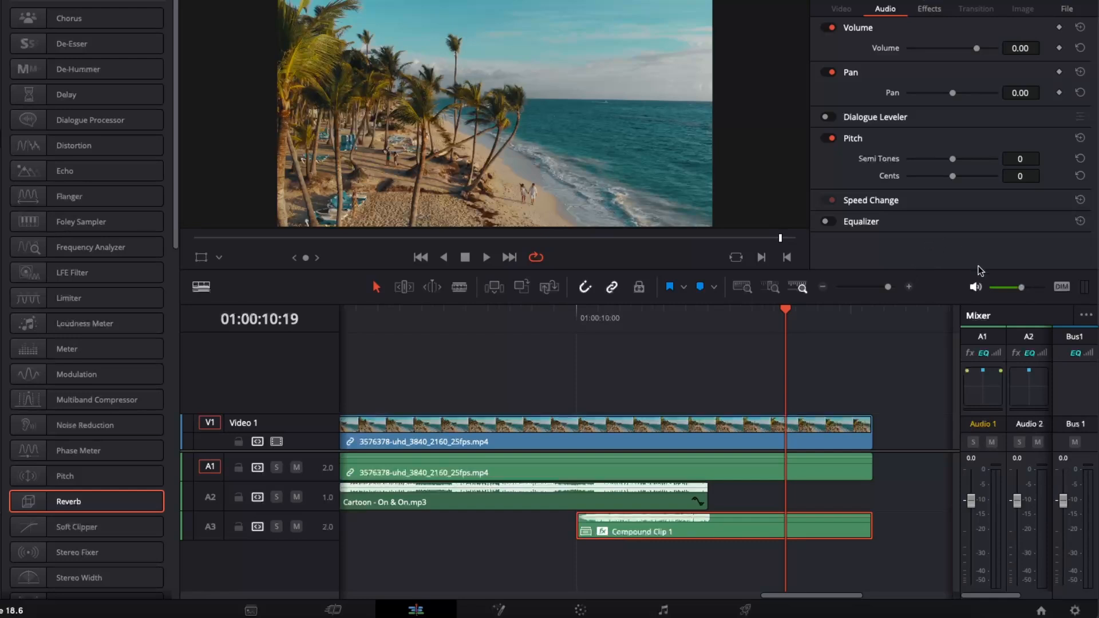
pyautogui.moveTo(987, 271); pyautogui.dragTo(968, 320)
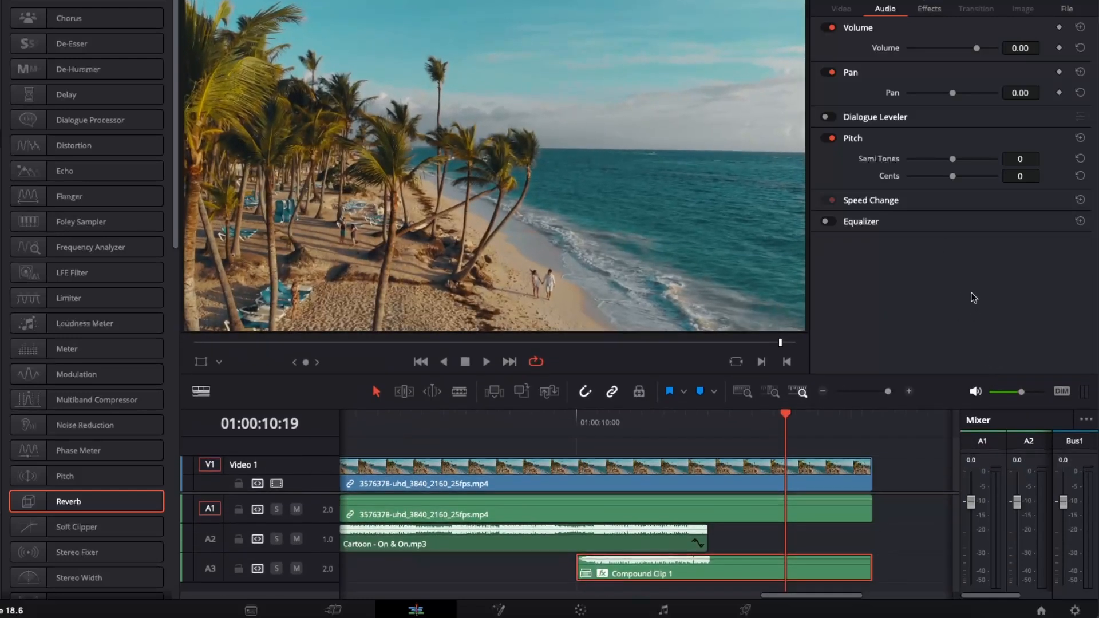
pyautogui.click(933, 7)
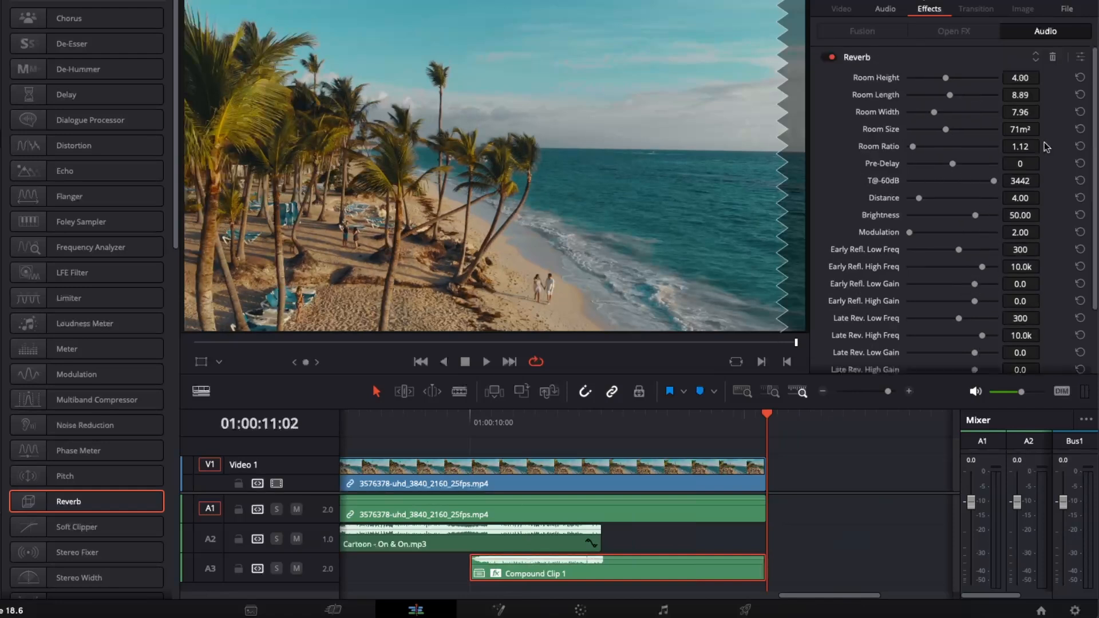
pyautogui.click(1081, 58)
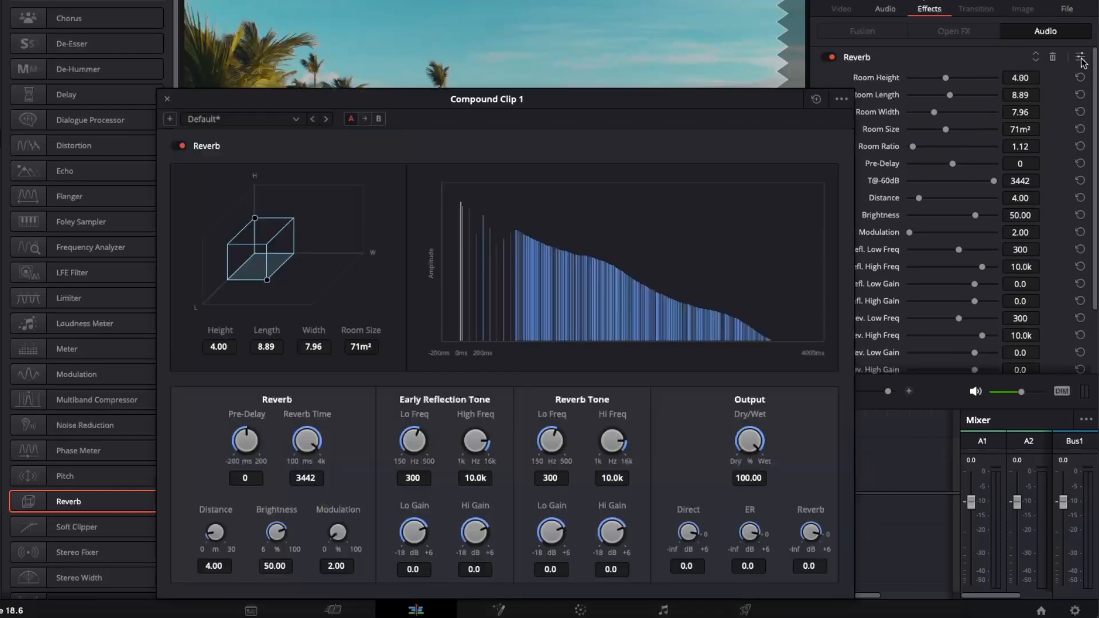
pyautogui.moveTo(672, 108); pyautogui.dragTo(727, 101)
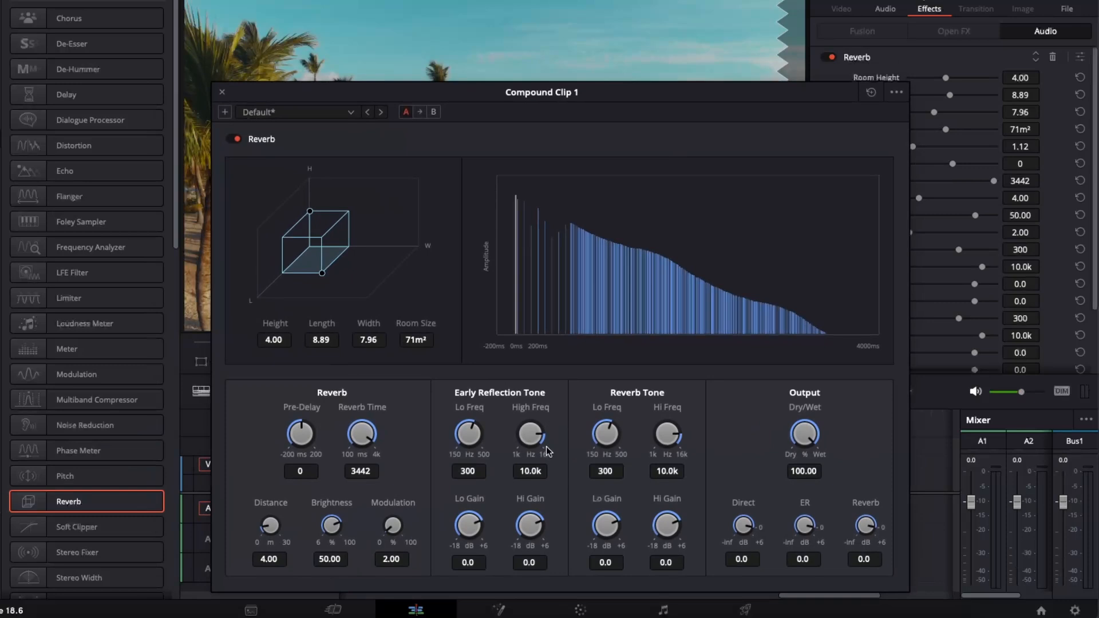
# - Set the Early Reflection high frequency to 16.0k and low frequency to 500, close the settings, and play the ending from 01:00:10:00
pyautogui.moveTo(543, 440); pyautogui.dragTo(562, 403)
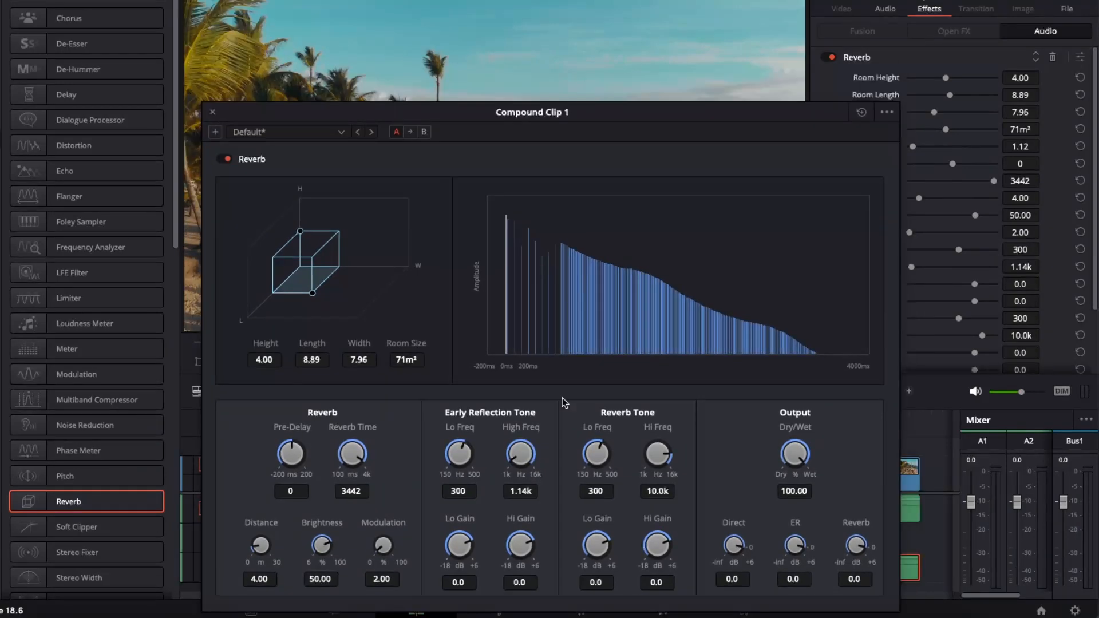
pyautogui.moveTo(521, 459); pyautogui.dragTo(699, 489)
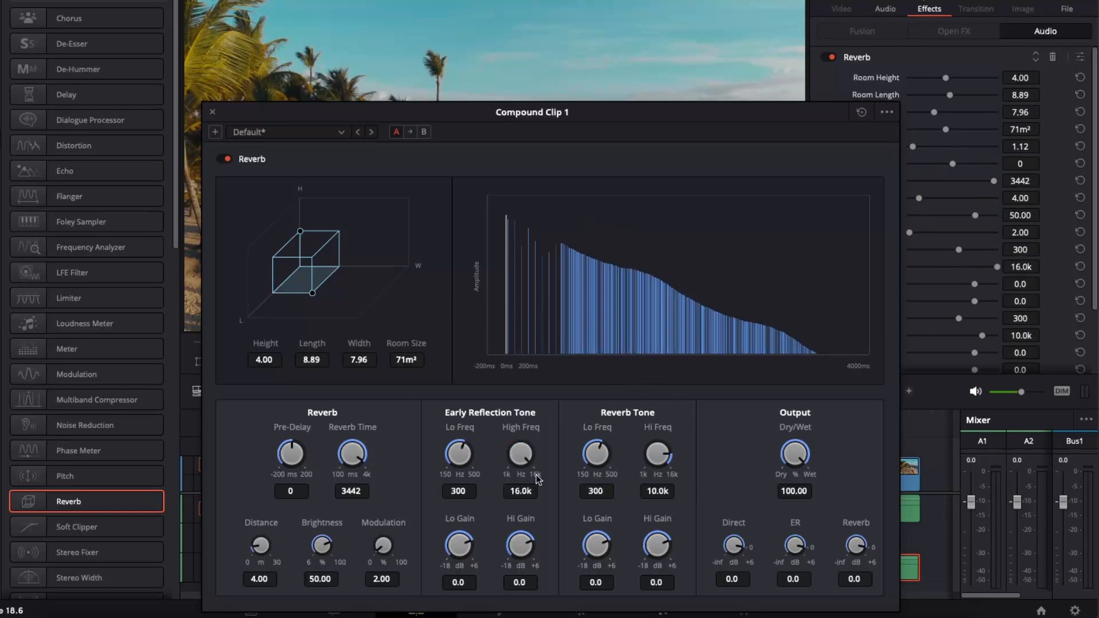
pyautogui.moveTo(459, 449); pyautogui.dragTo(542, 444)
pyautogui.click(212, 112)
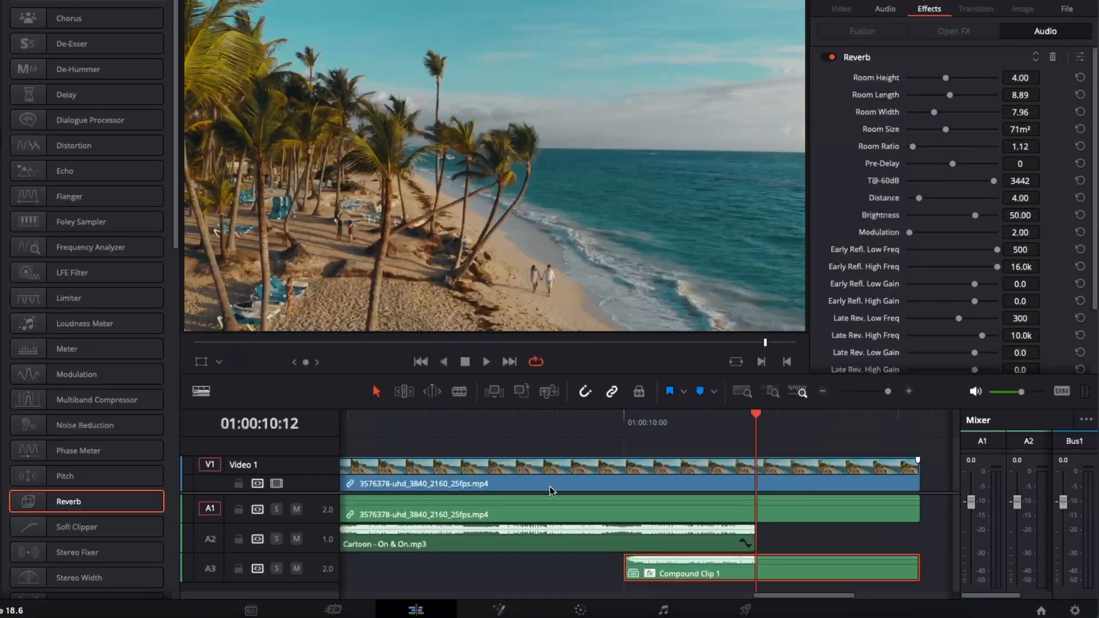
pyautogui.moveTo(758, 423); pyautogui.dragTo(619, 423)
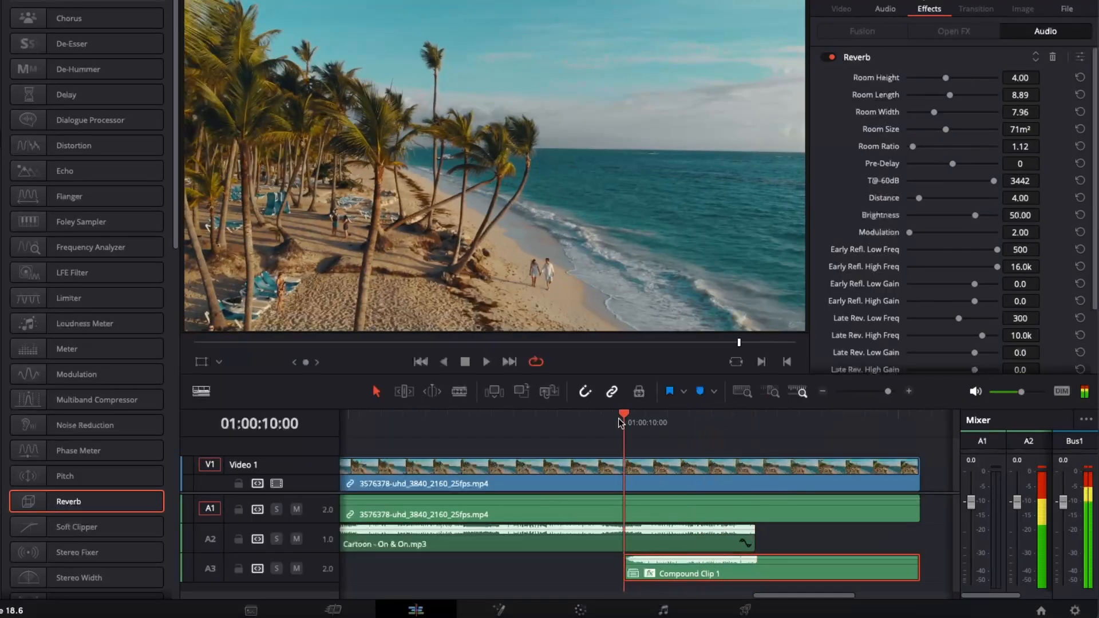
pyautogui.press('space')
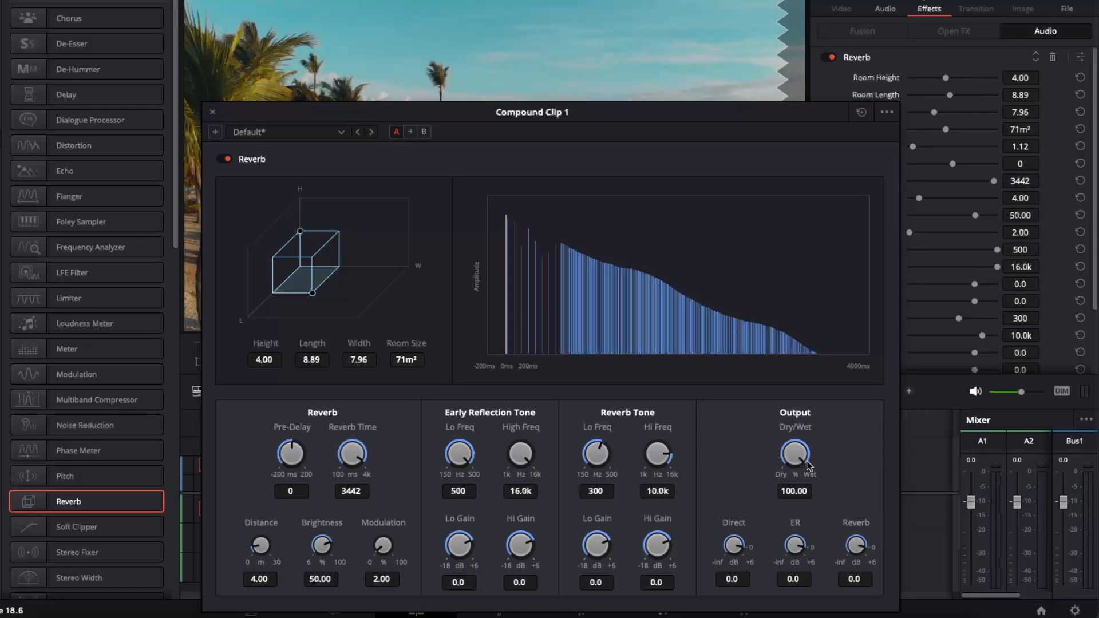
# - Adjust the Dry/Wet output mix of the Reverb effect on Compound Clip 1 and close the effect settings
pyautogui.moveTo(808, 464); pyautogui.dragTo(759, 420)
pyautogui.click(212, 112)
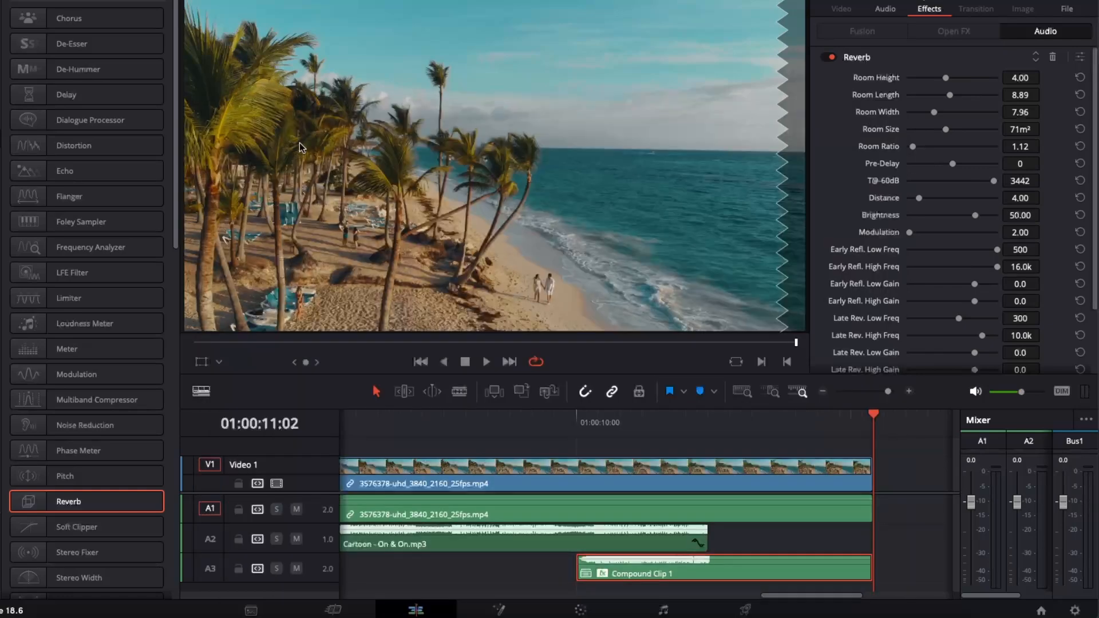
# - Play the music ending from 01:00:09:22, and return the playhead to the start of Compound Clip 1 at 01:00:10:00
pyautogui.moveTo(871, 415); pyautogui.dragTo(541, 420)
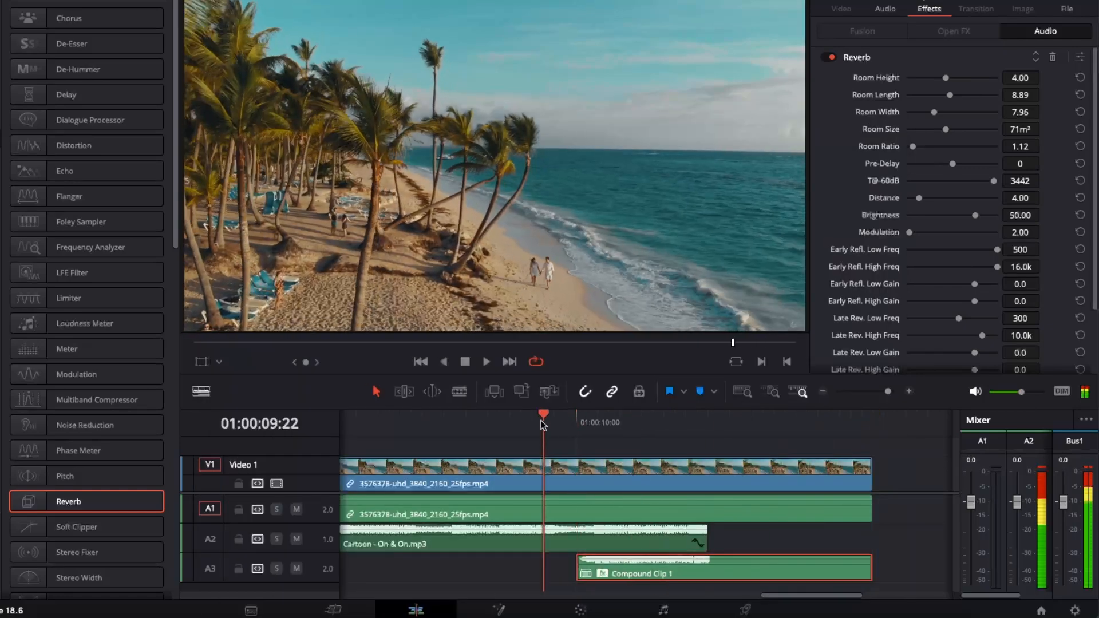
pyautogui.press('space')
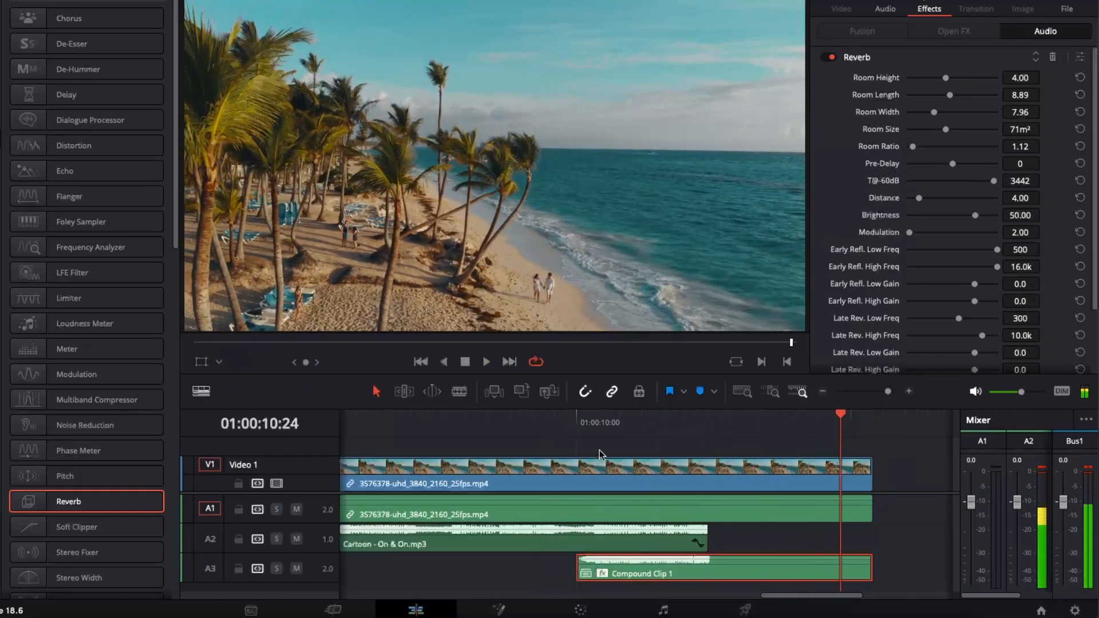
pyautogui.press('space')
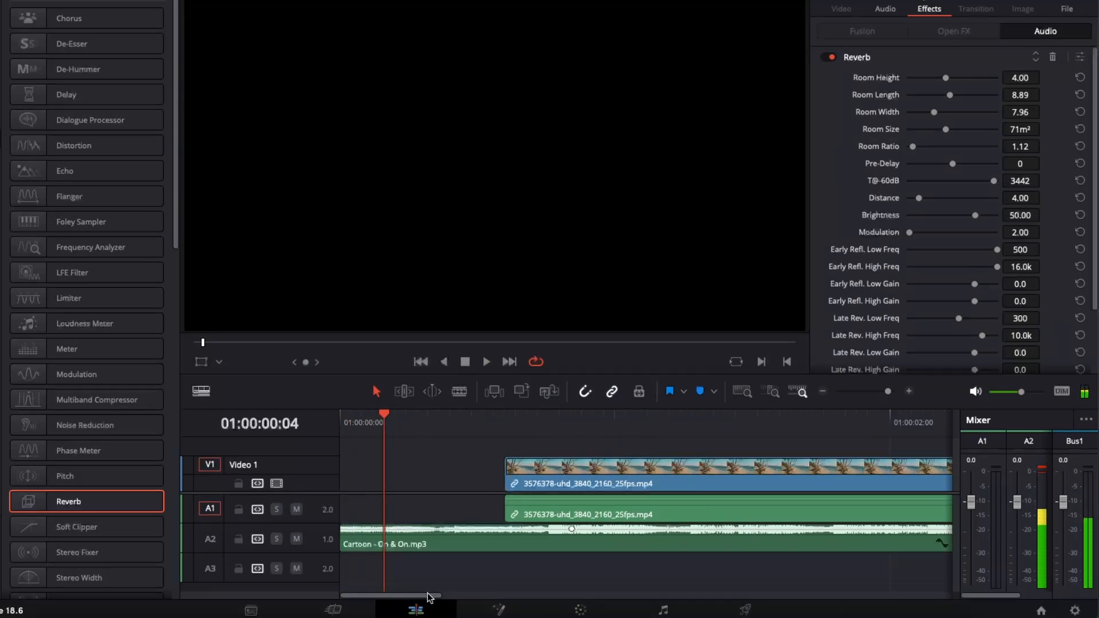
pyautogui.moveTo(429, 596); pyautogui.dragTo(850, 593)
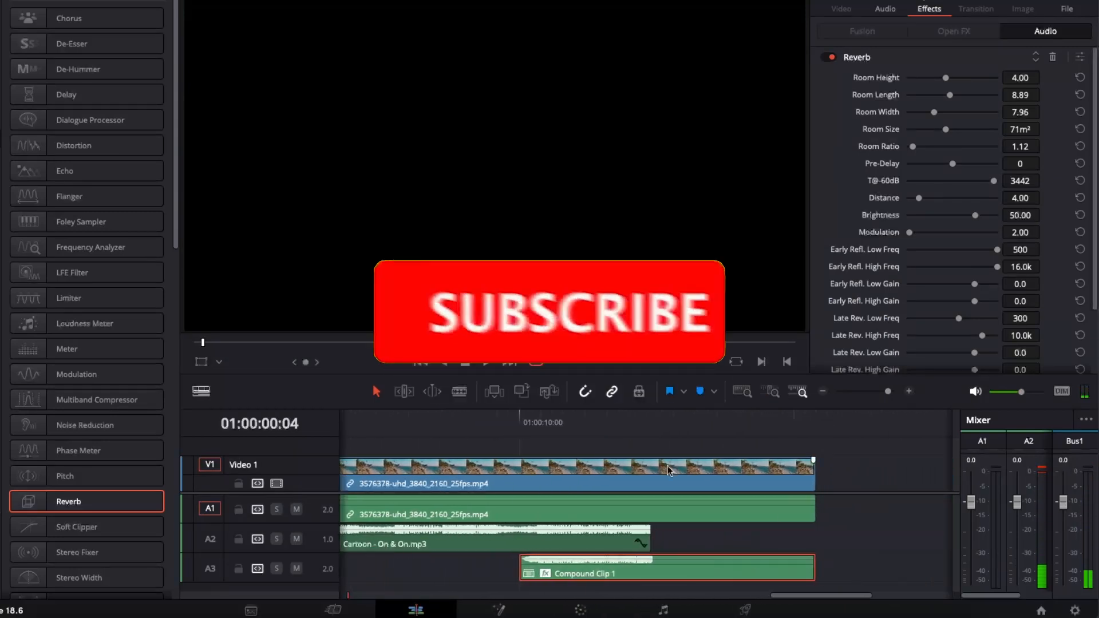
pyautogui.click(547, 422)
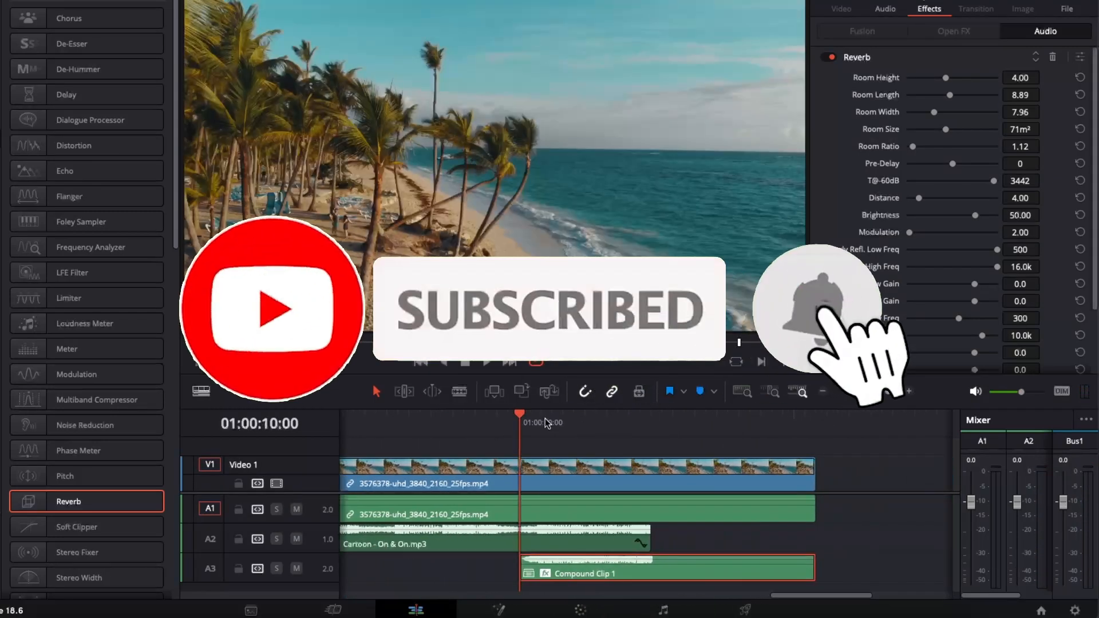